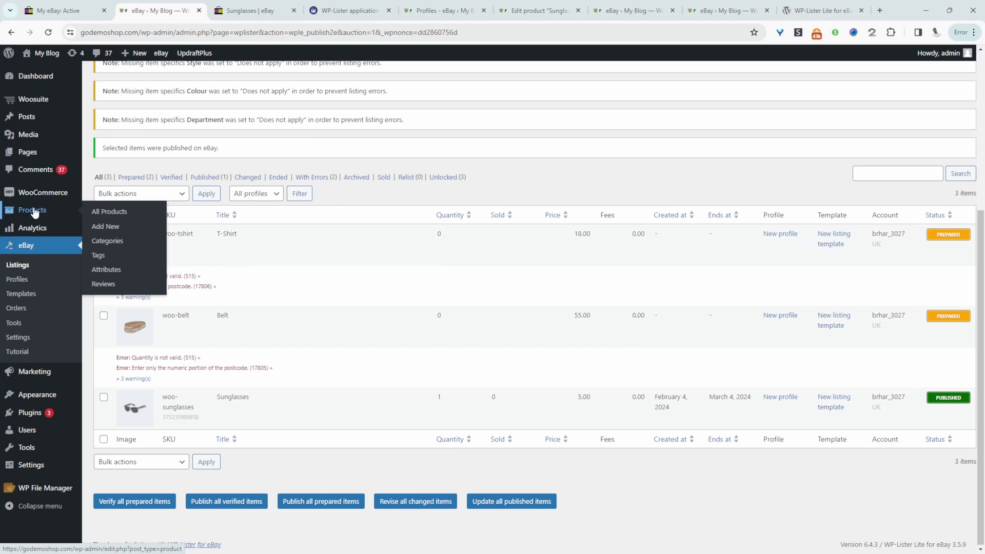
- From eBay > Listings, open the Sunglasses listing's View on eBay link in a new tab
mouse_move(172, 253)
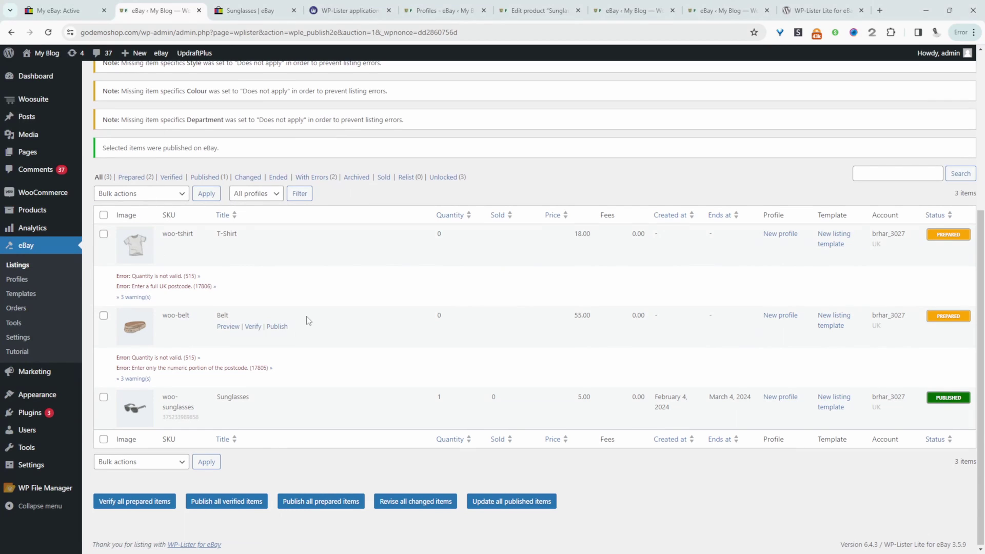
mouse_move(242, 408)
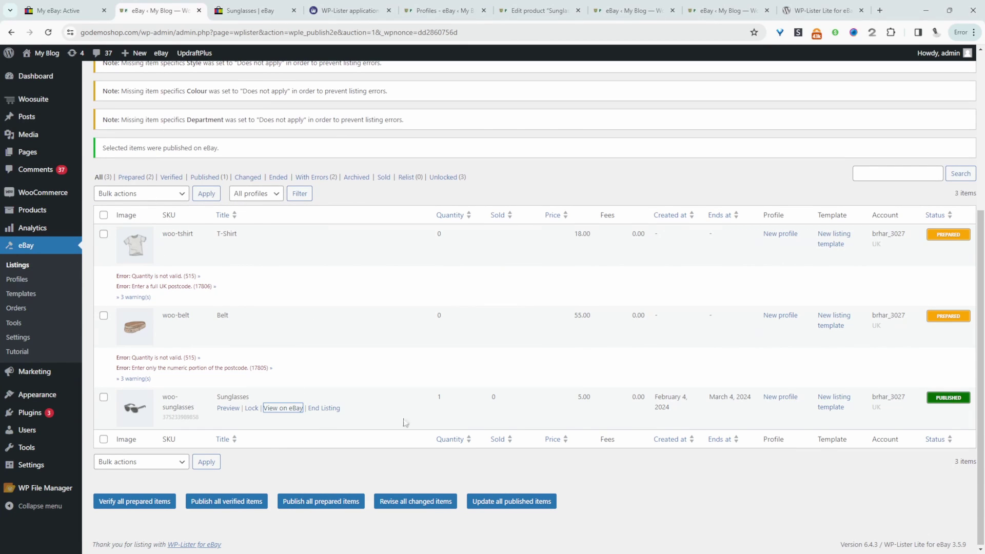
click(949, 398)
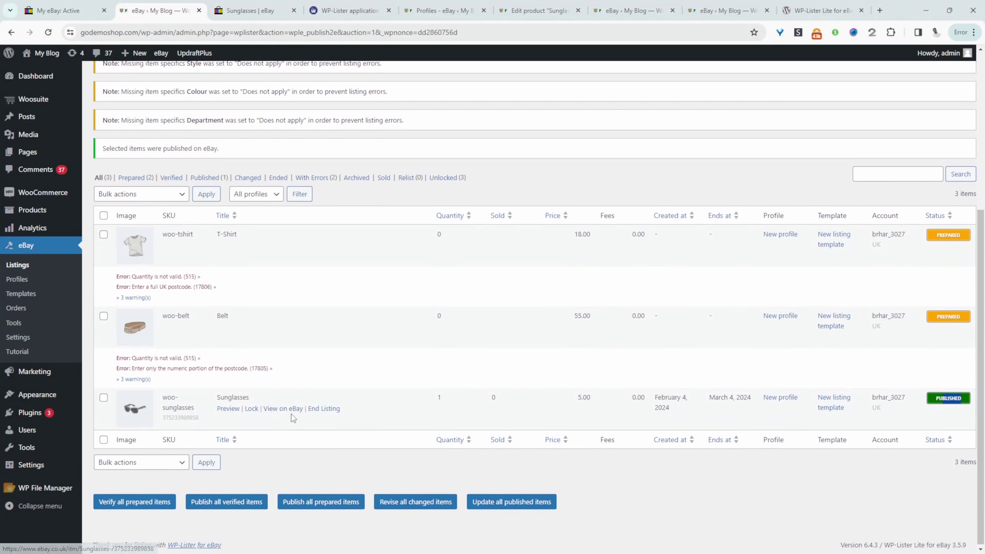
click(291, 413)
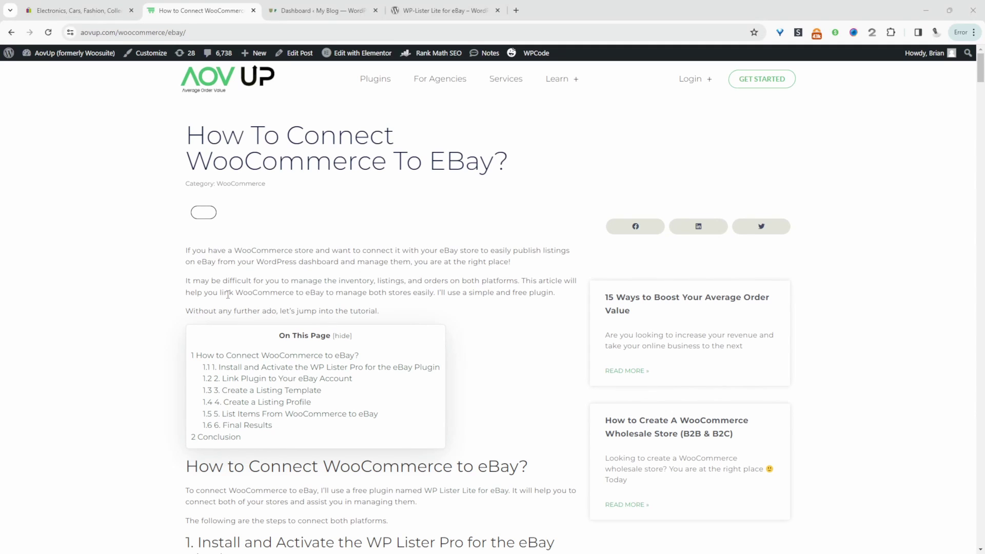
- Scroll the AOVUP guide to step 1 and select the plugin name in its install heading
scroll(511, 336, down, 3)
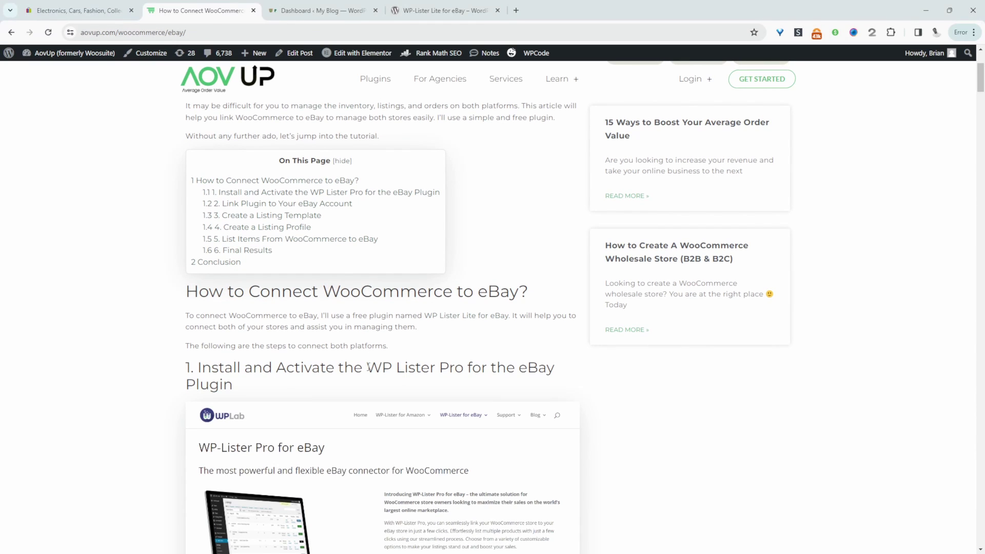
drag(367, 367, 459, 367)
- Copy the plugin name WP-Lister Lite from the plugin's page
click(348, 7)
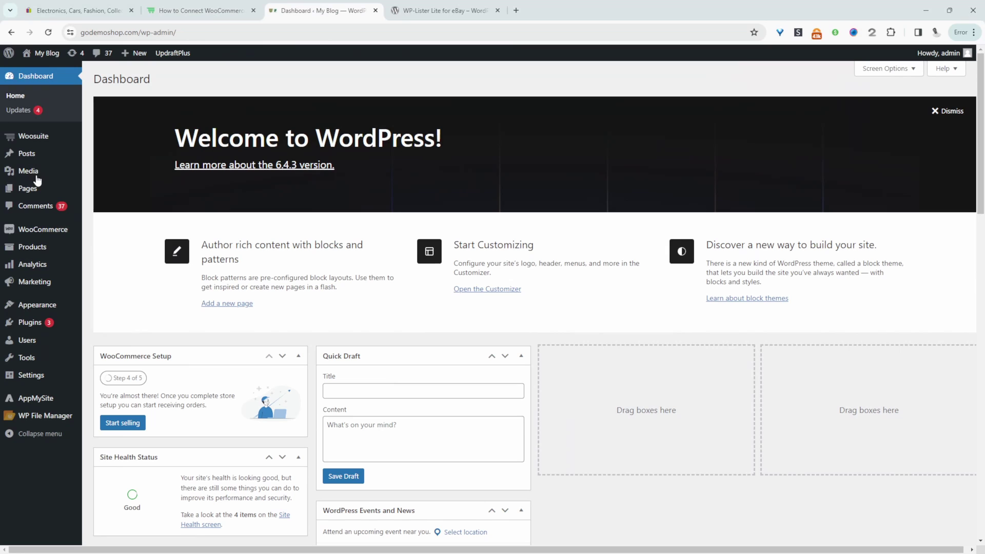
click(441, 11)
drag(397, 334, 289, 333)
click(324, 10)
- Search Add New Plugin for WP-Lister Lite, then install and activate WP-Lister Lite for eBay
mouse_move(62, 322)
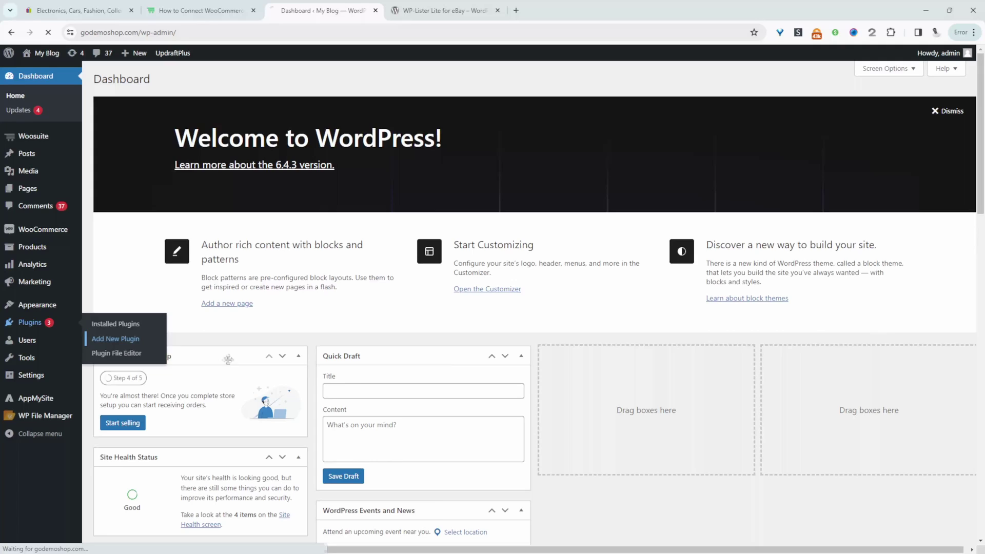
click(119, 340)
click(839, 116)
text(Download WP-Lister Lite)
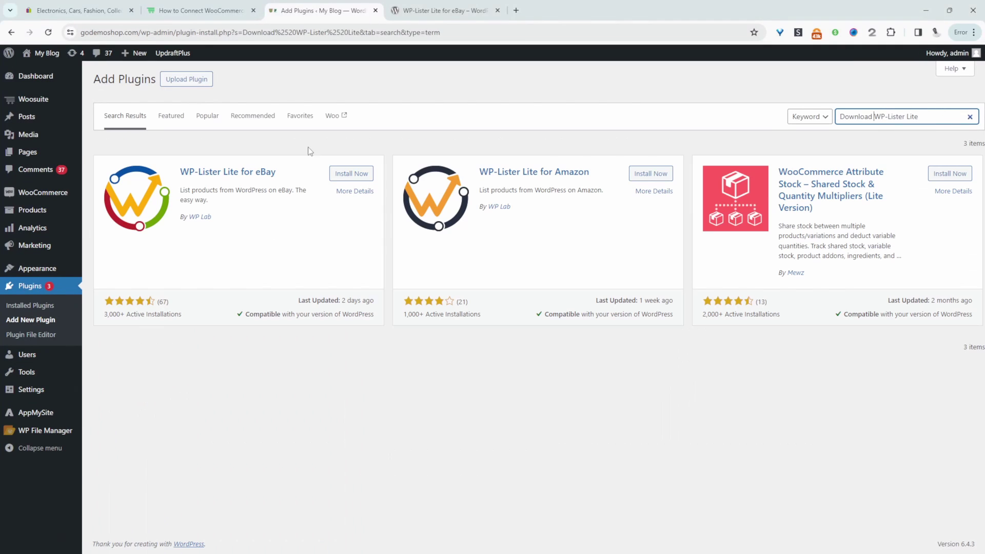
click(334, 177)
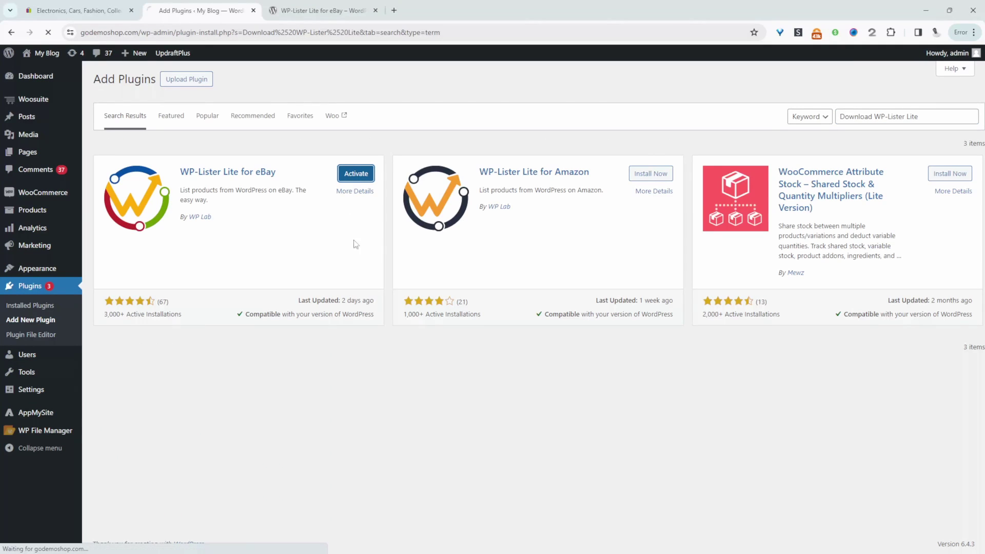
mouse_move(21, 246)
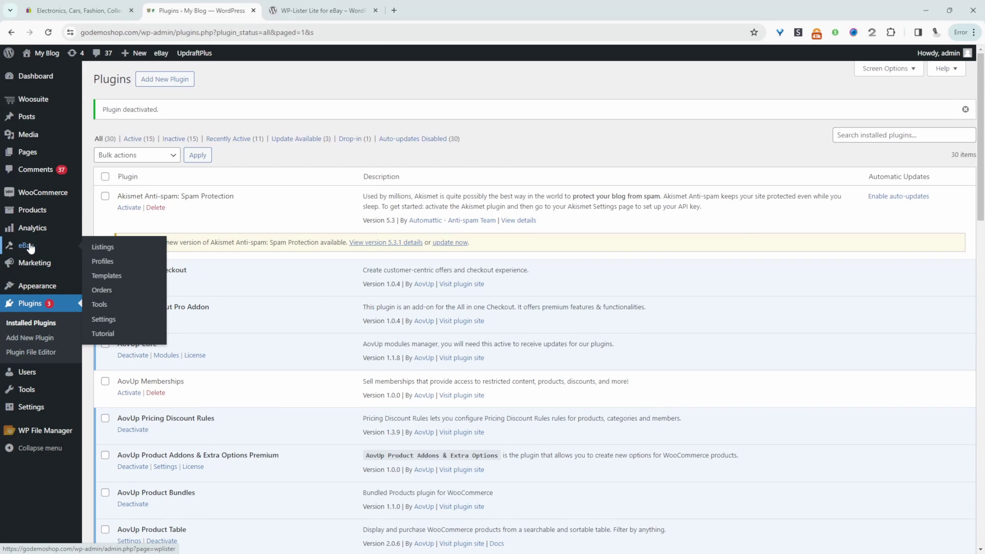
- Set UK as the eBay site under eBay > Settings > Accounts and start Connect with eBay
click(108, 326)
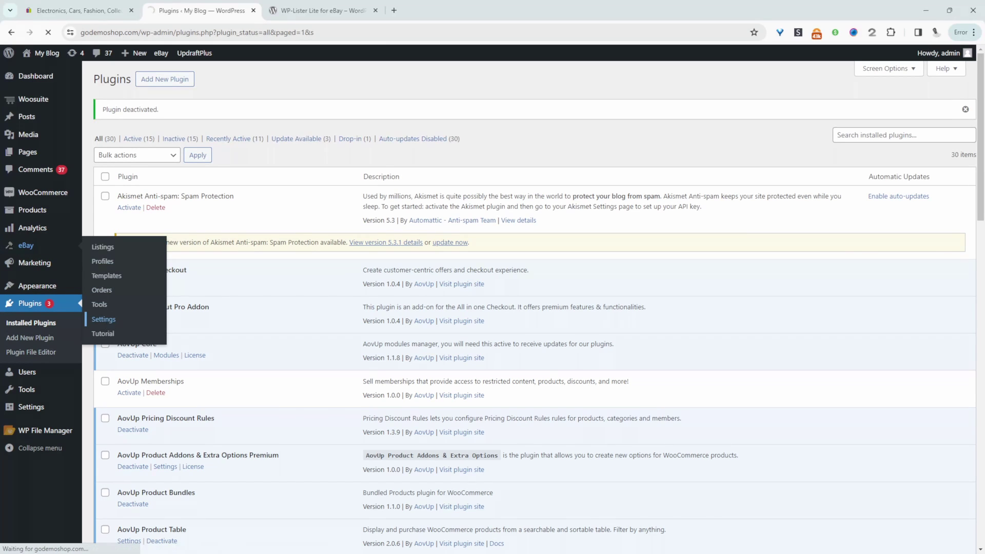
click(190, 126)
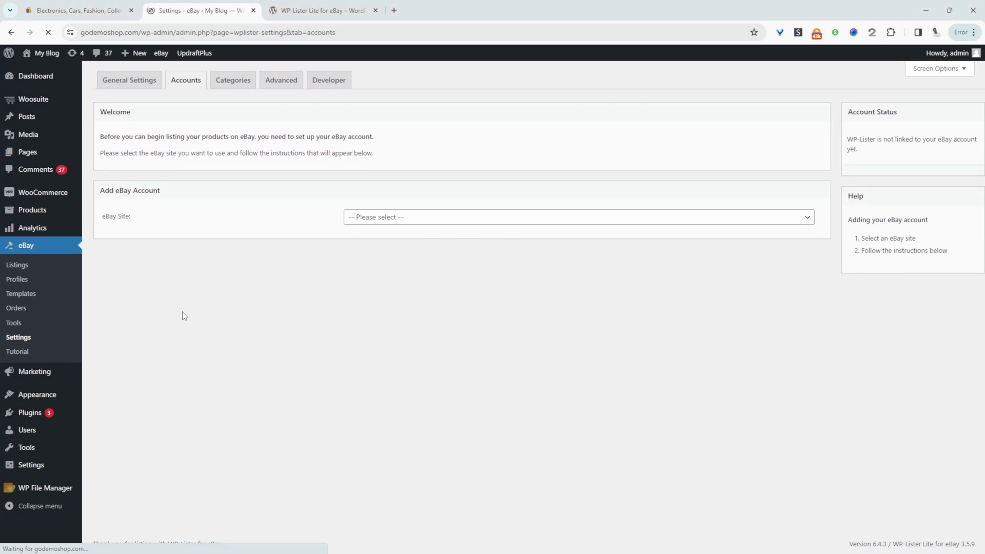
click(361, 217)
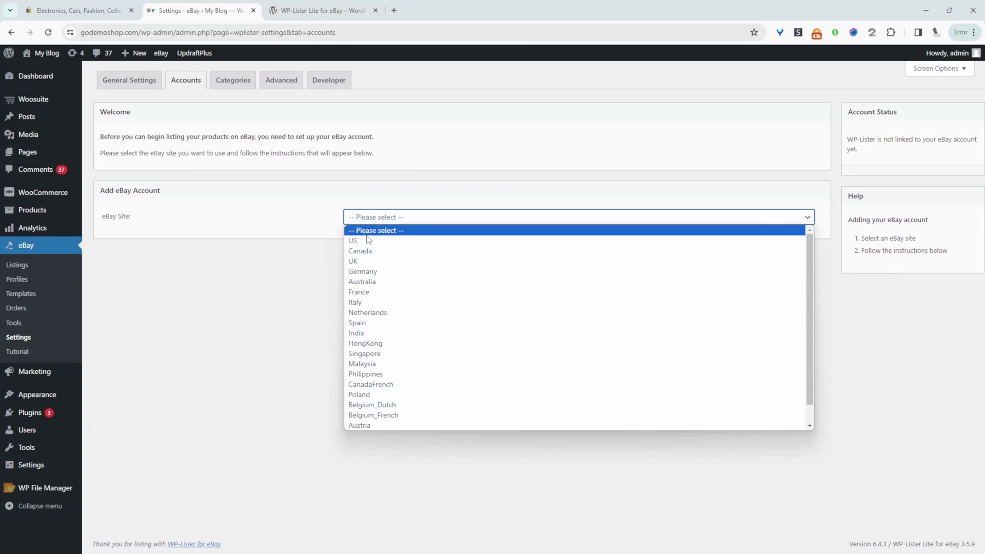
click(260, 241)
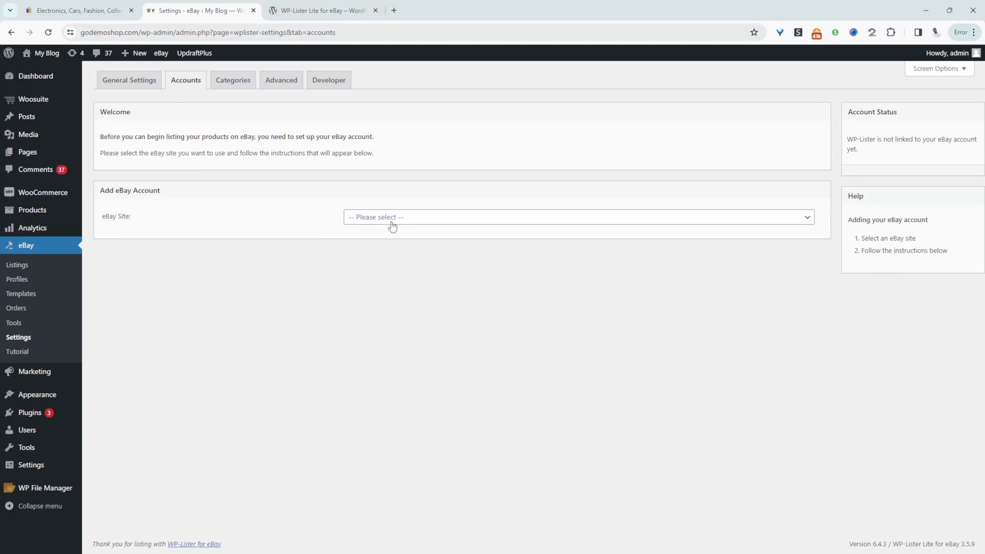
click(388, 225)
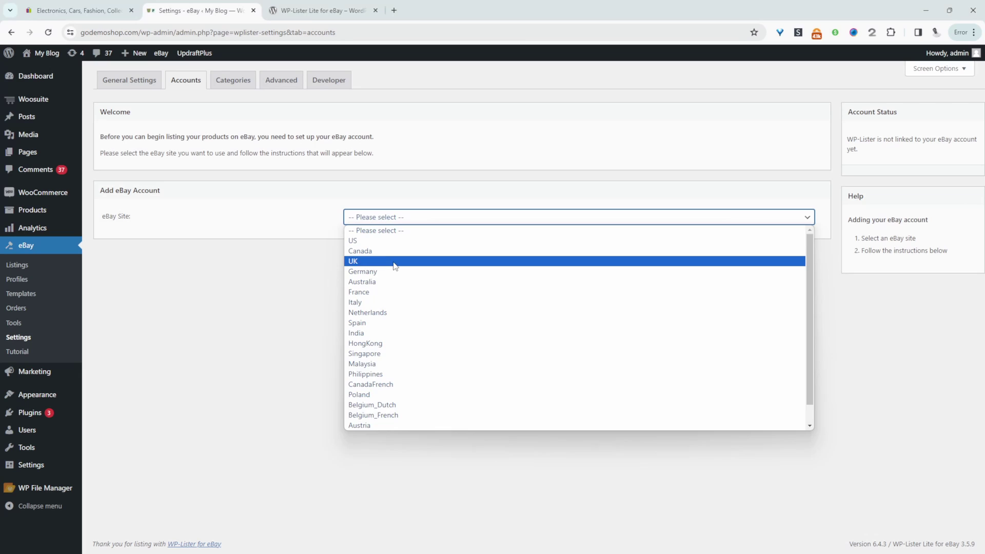
click(393, 259)
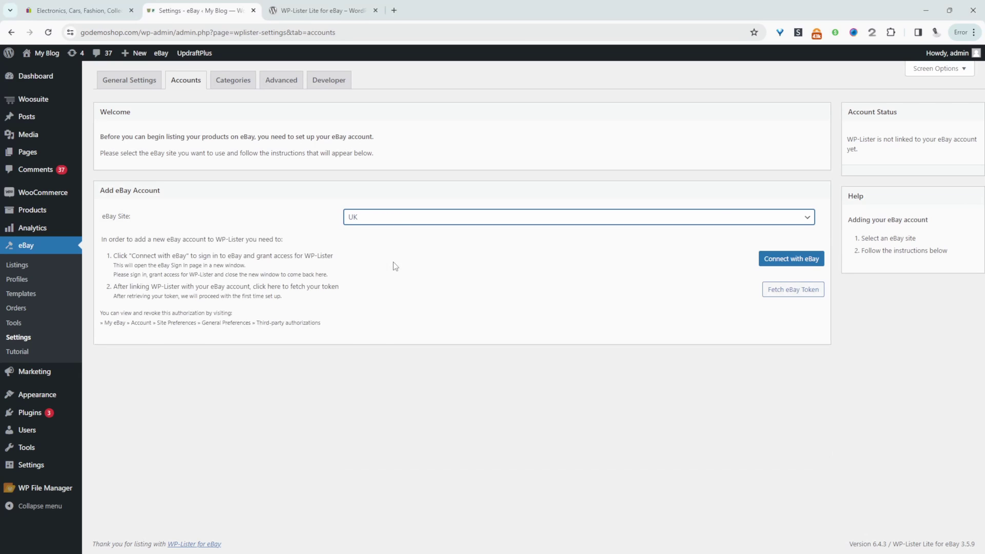
click(793, 270)
- Sign in to eBay with the prefilled username, grant access, and return to the Settings - eBay tab
click(547, 214)
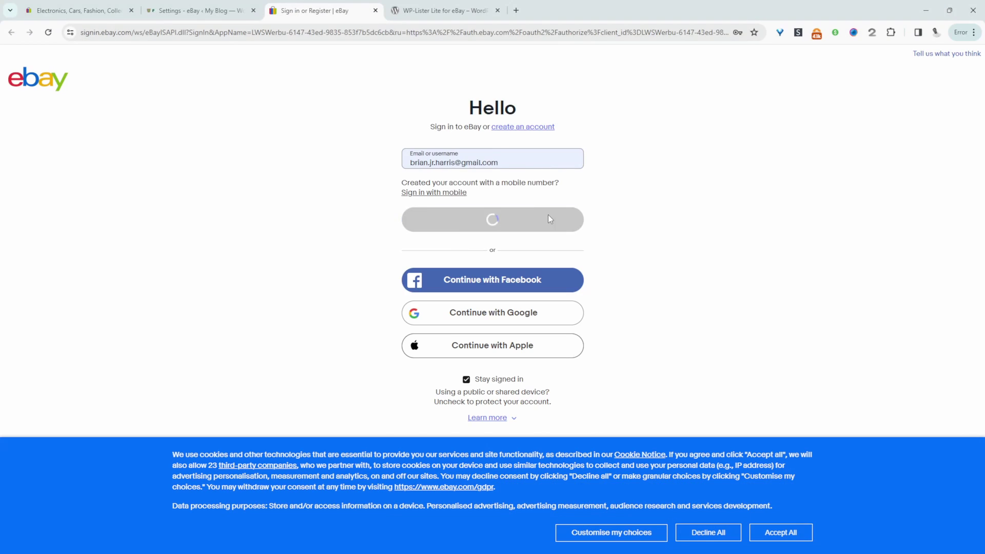
click(485, 210)
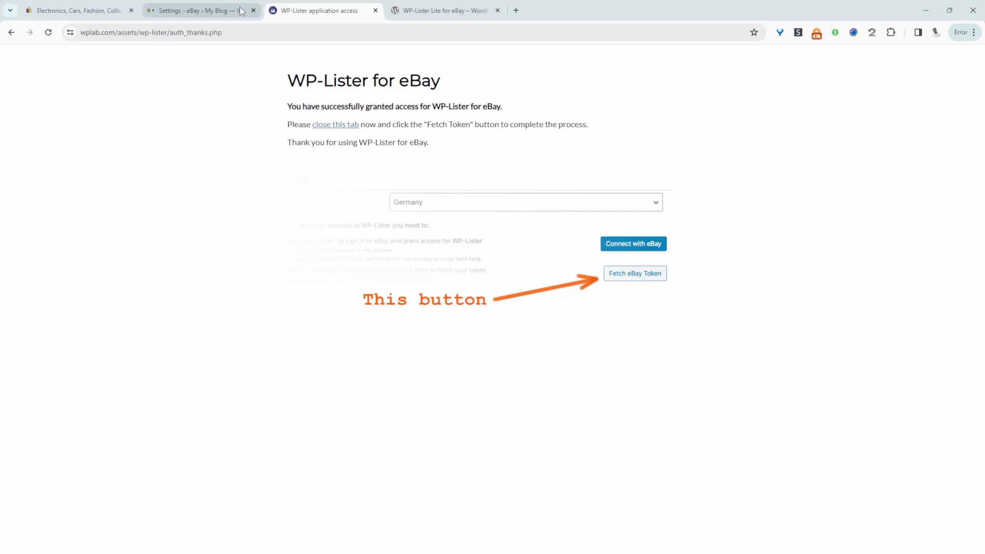
click(205, 10)
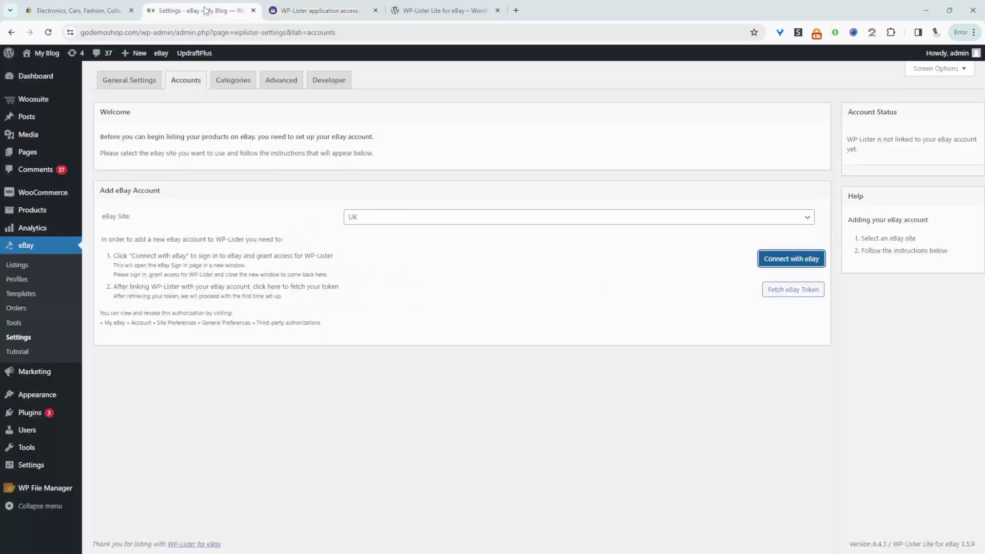
- Fetch the eBay token, close the finished site-details update, and go to eBay > Templates
click(800, 295)
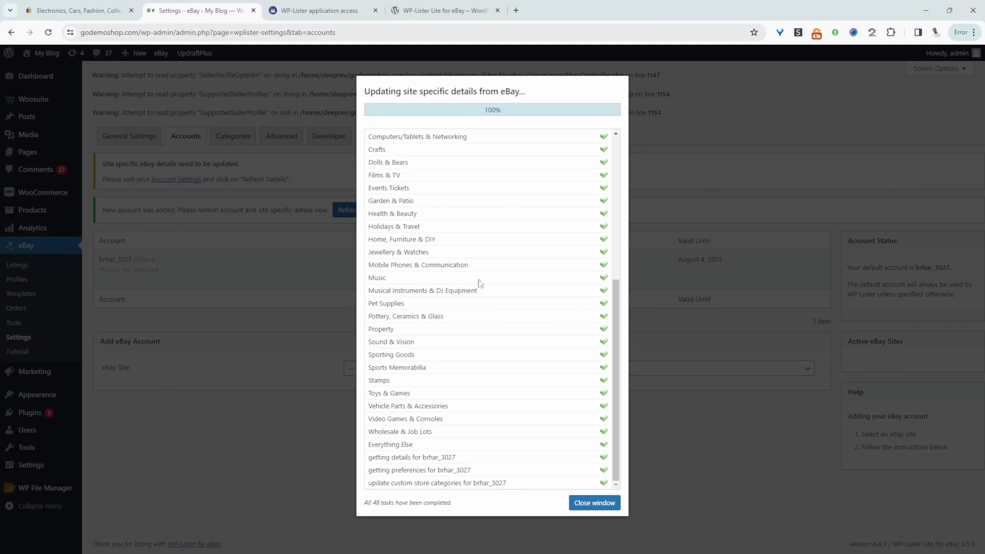
click(594, 503)
click(57, 300)
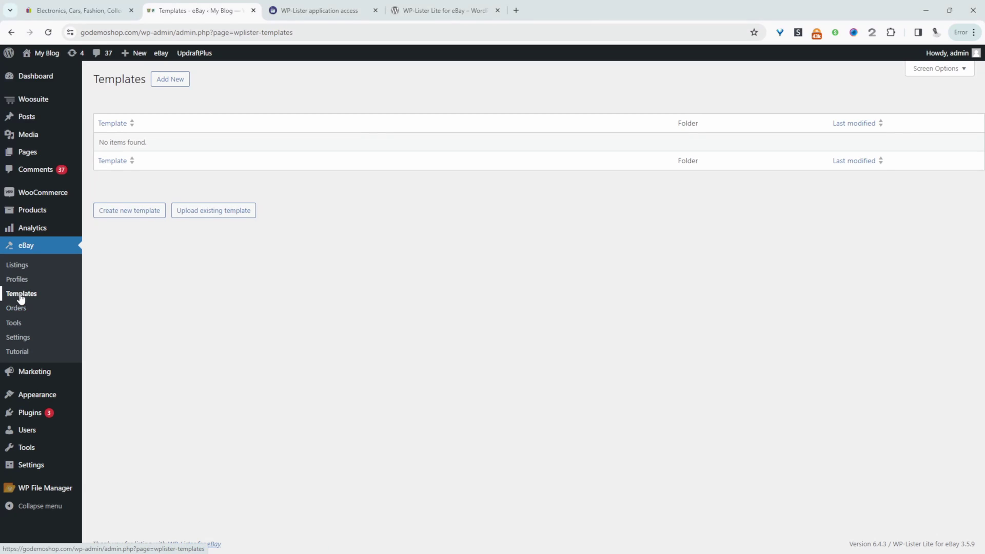
- Create a new listing template, reviewing its logo, shipping and stylesheet sections, and save it
click(170, 79)
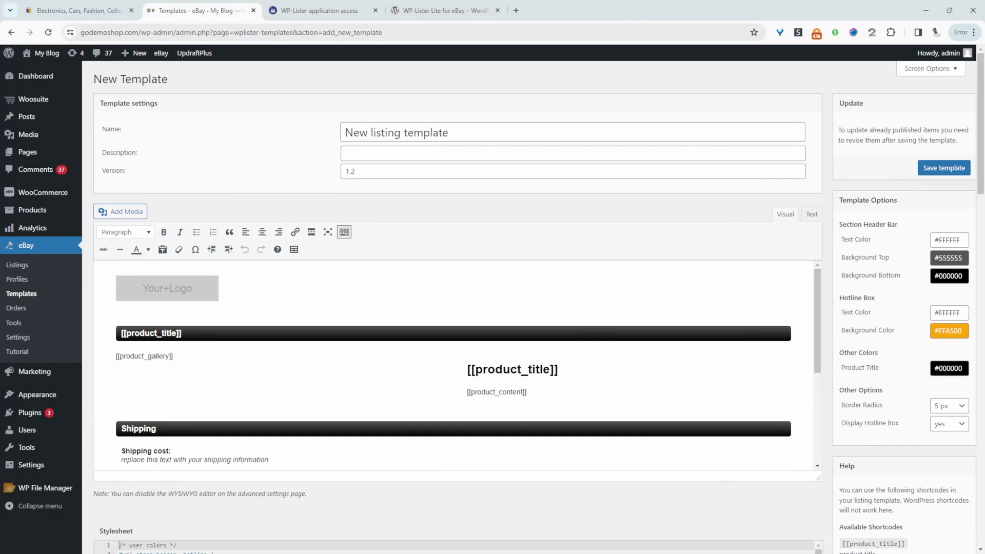
click(187, 291)
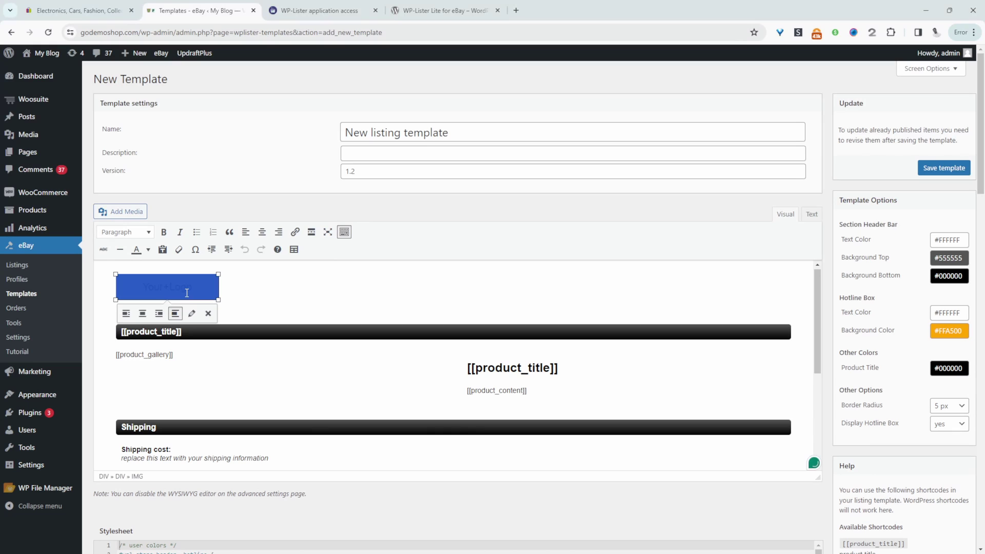
scroll(183, 322, down, 1)
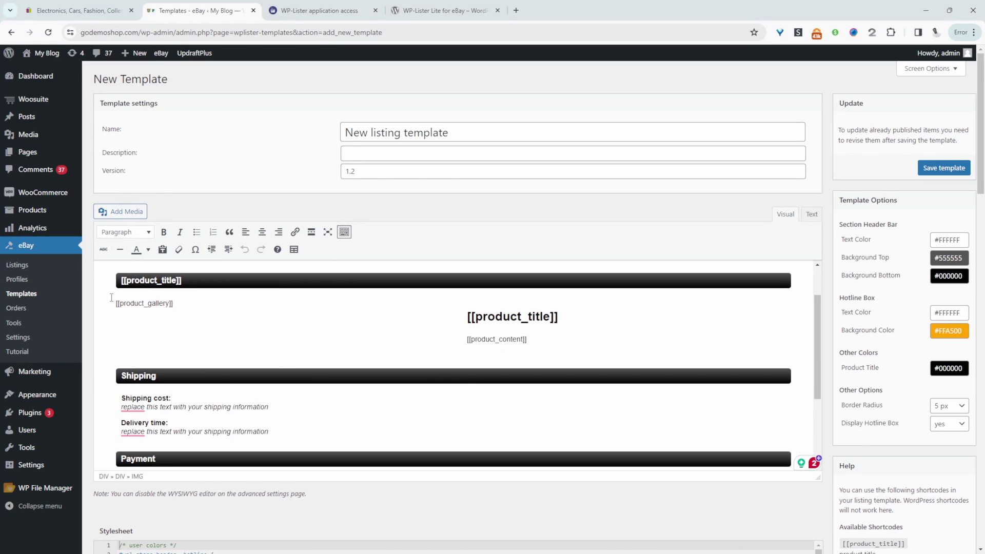
click(194, 310)
scroll(521, 353, down, 2)
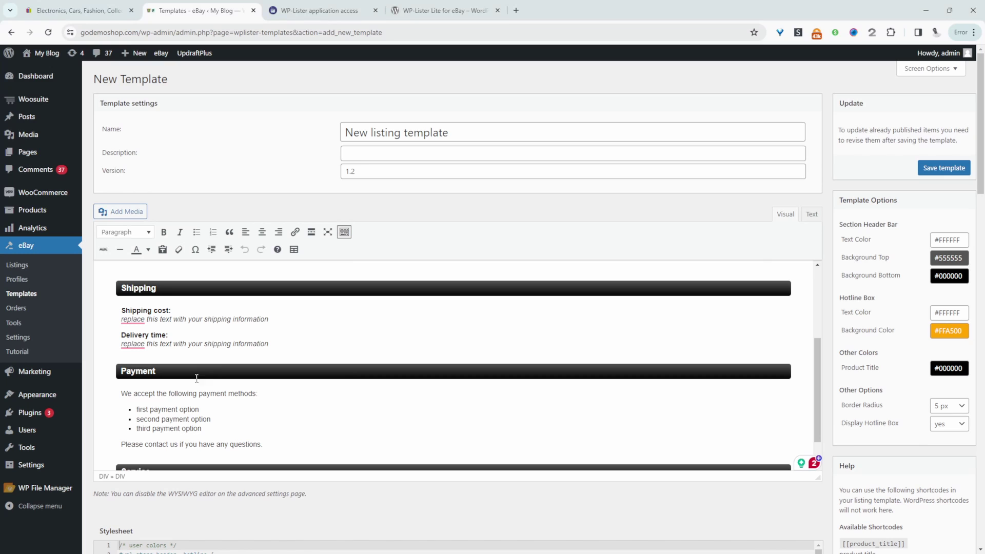
click(206, 344)
scroll(203, 357, down, 4)
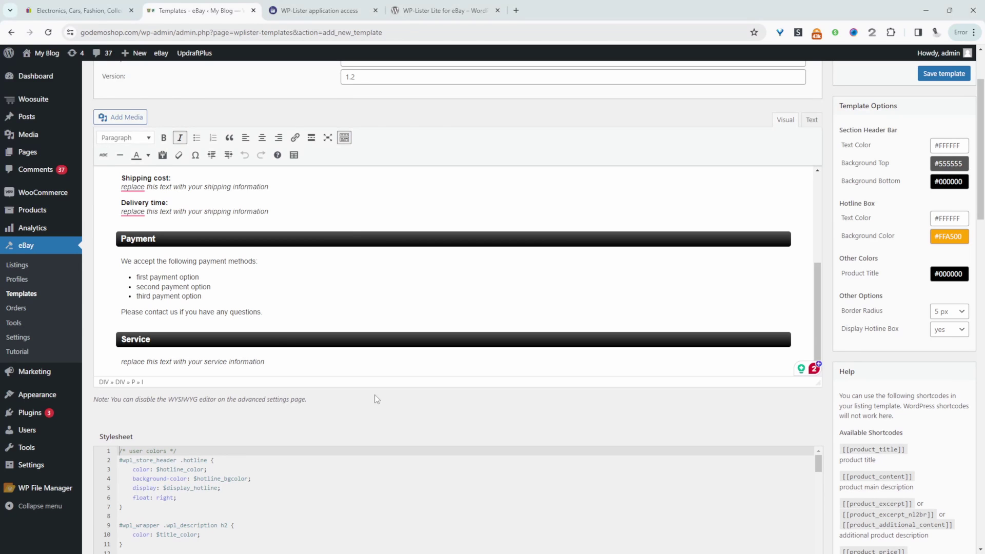
scroll(375, 395, down, 5)
scroll(375, 395, up, 7)
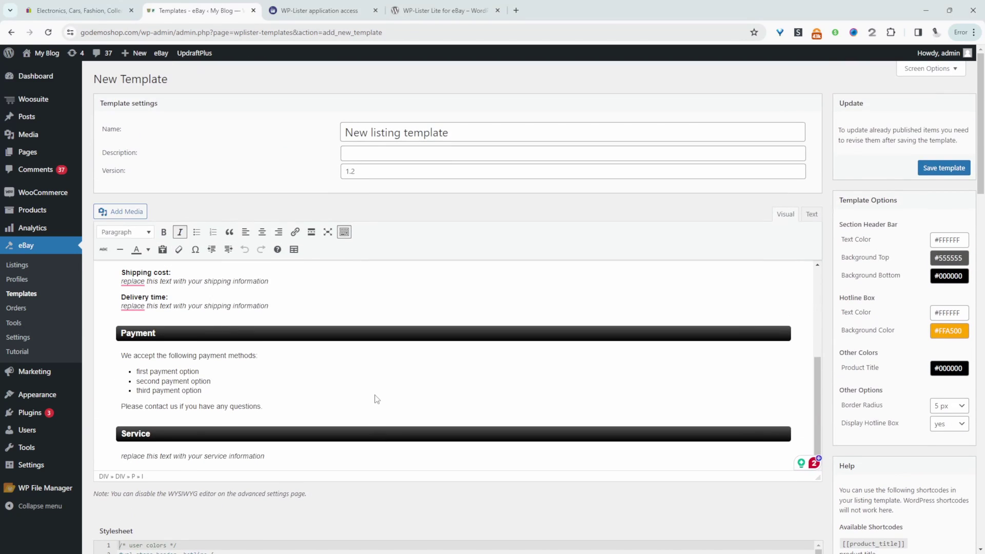
click(946, 168)
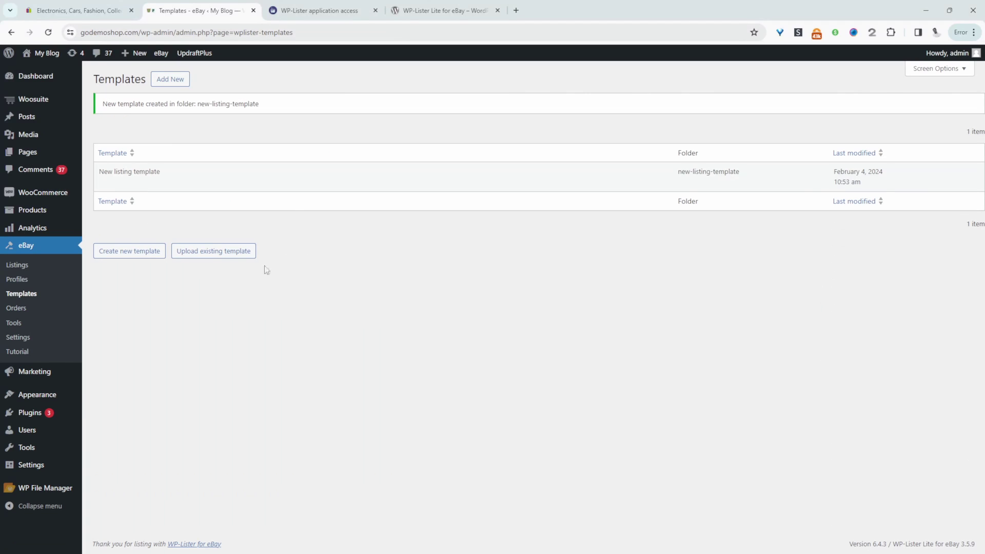
- Go to eBay > Profiles, which shows no listing profiles yet
click(18, 286)
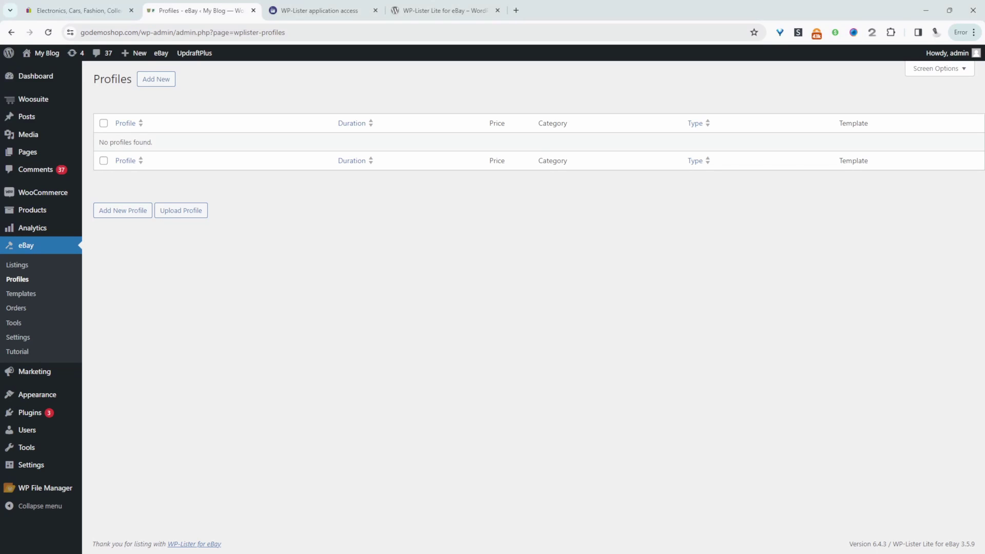
- Start a new profile, trying Auction before settling on Fixed Price with a 7-day duration
click(160, 82)
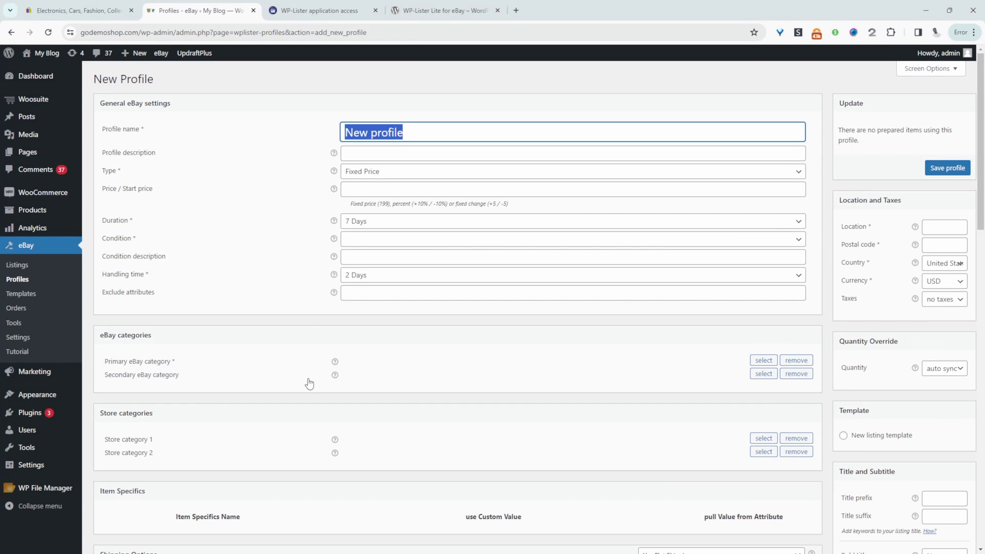
click(364, 172)
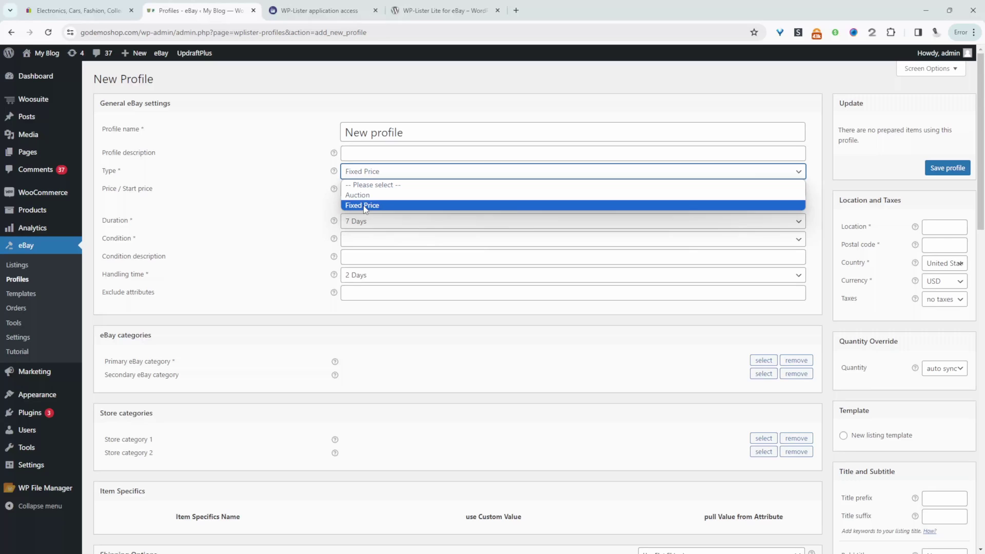
click(373, 195)
click(372, 194)
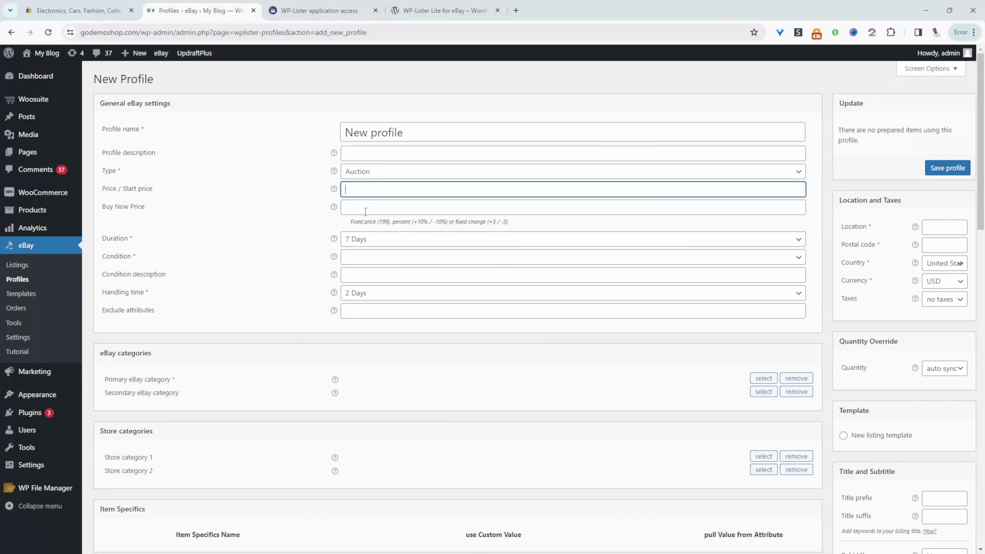
click(366, 208)
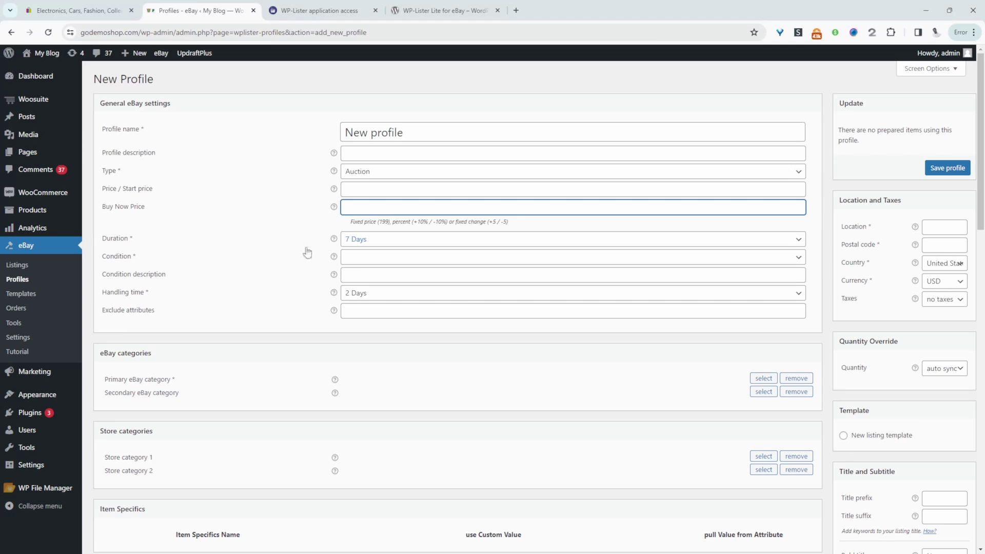
click(382, 172)
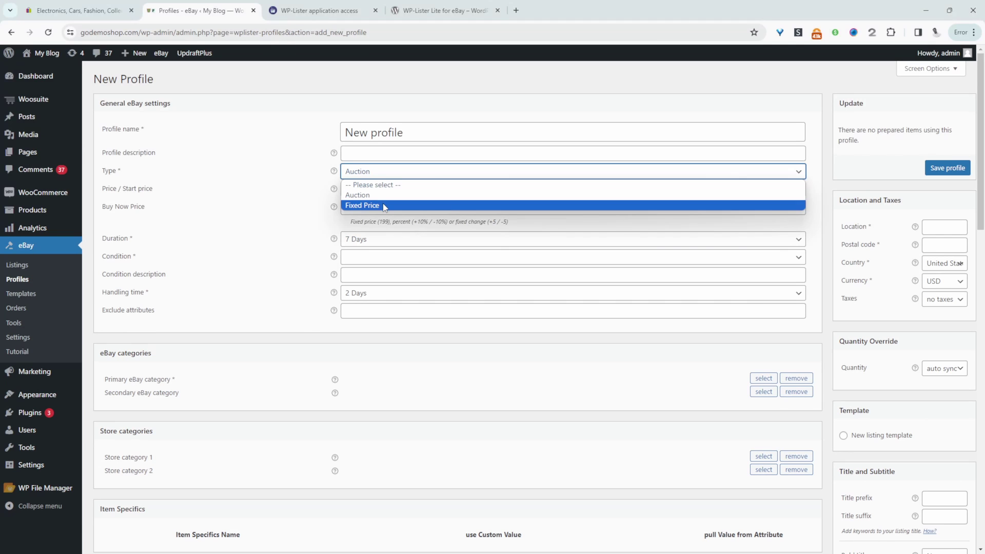
click(383, 204)
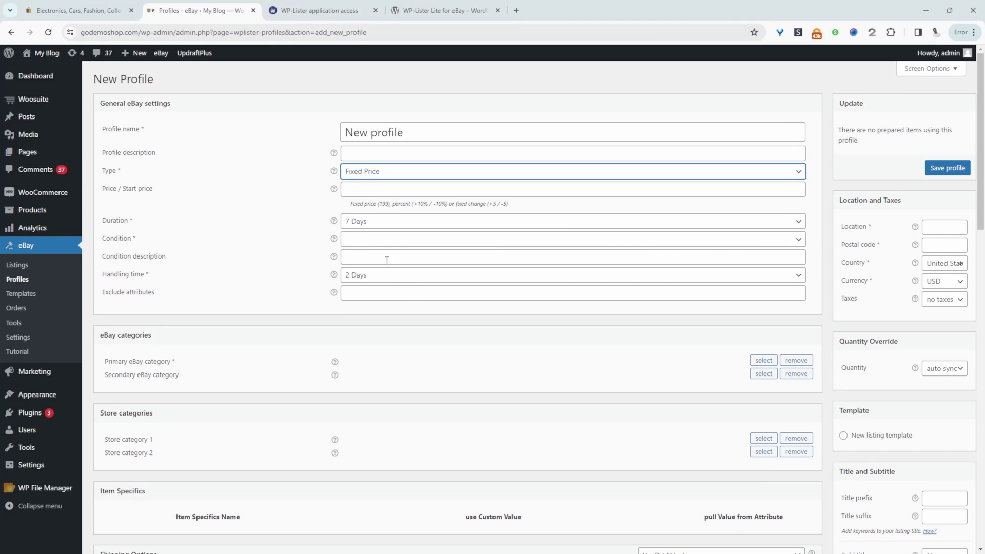
click(386, 221)
click(272, 290)
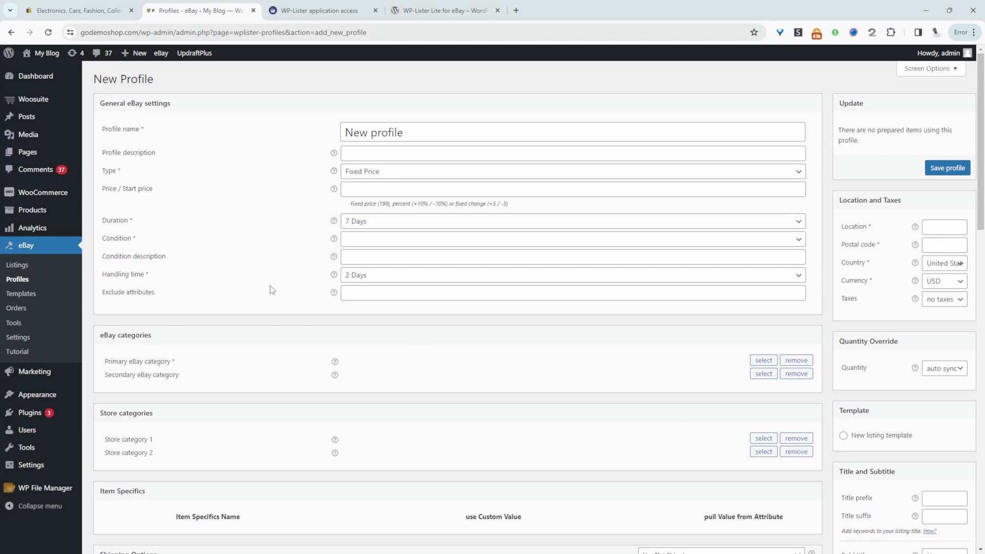
- Fill location, postal code and GBP currency, pick Other Antiques and New listing template, and save
scroll(313, 321, down, 2)
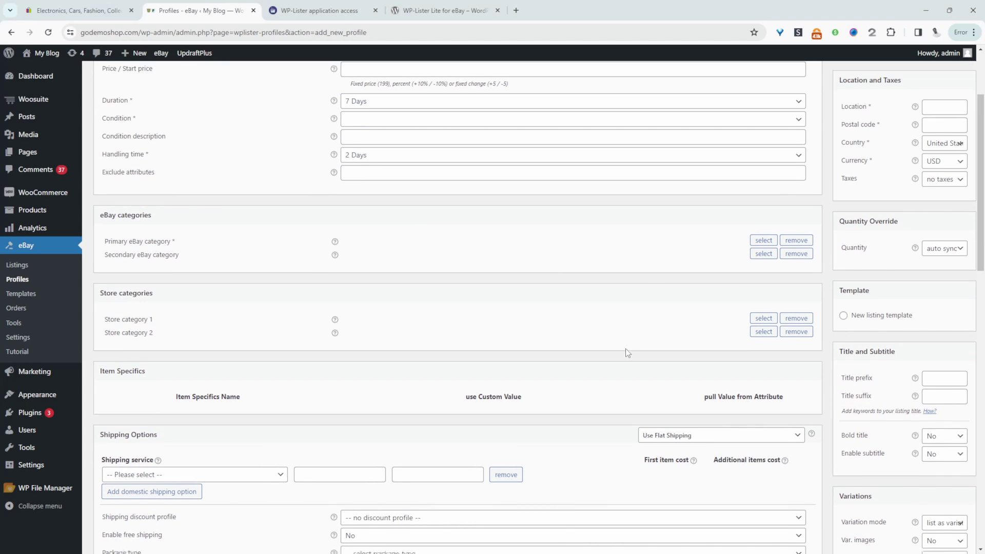
scroll(626, 351, down, 7)
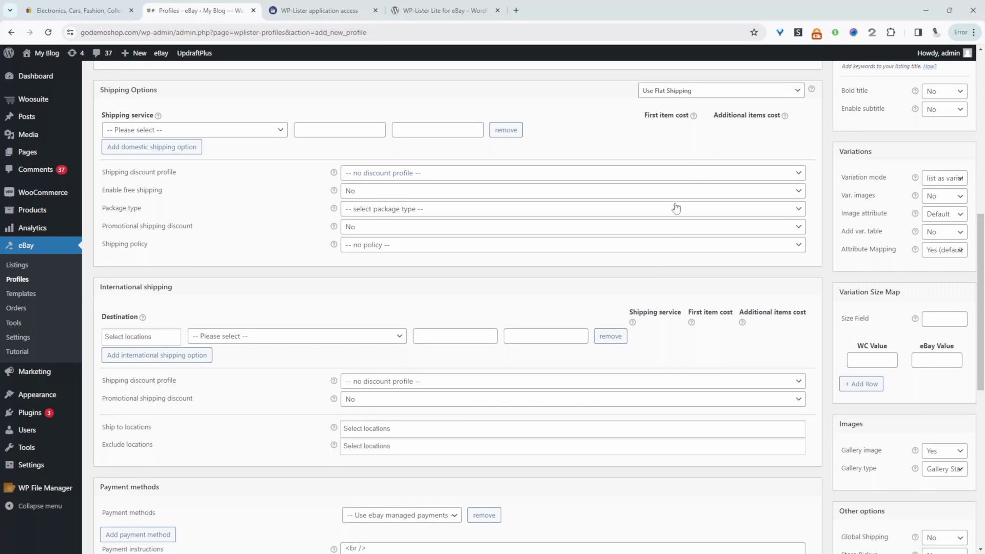
scroll(675, 209, down, 1)
scroll(454, 288, down, 3)
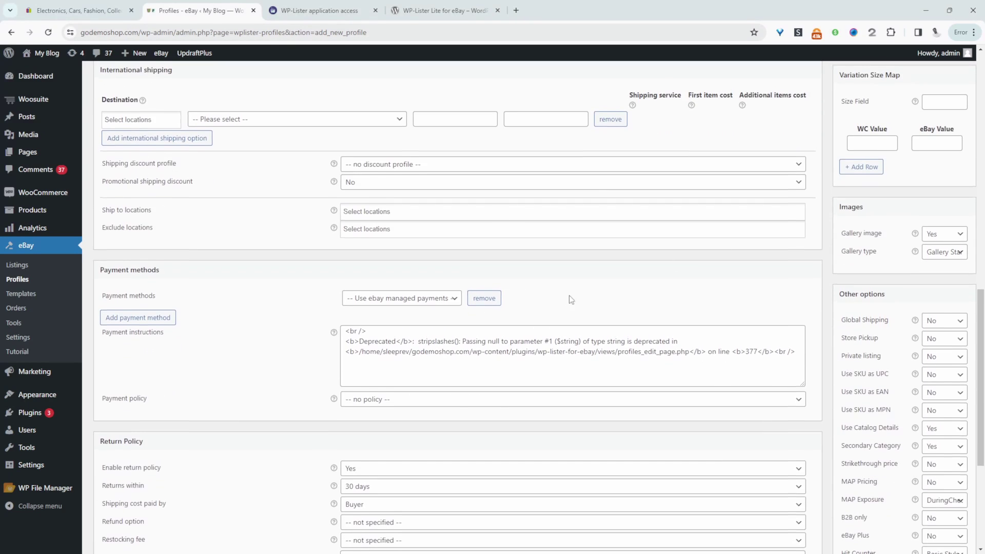
scroll(568, 307, down, 4)
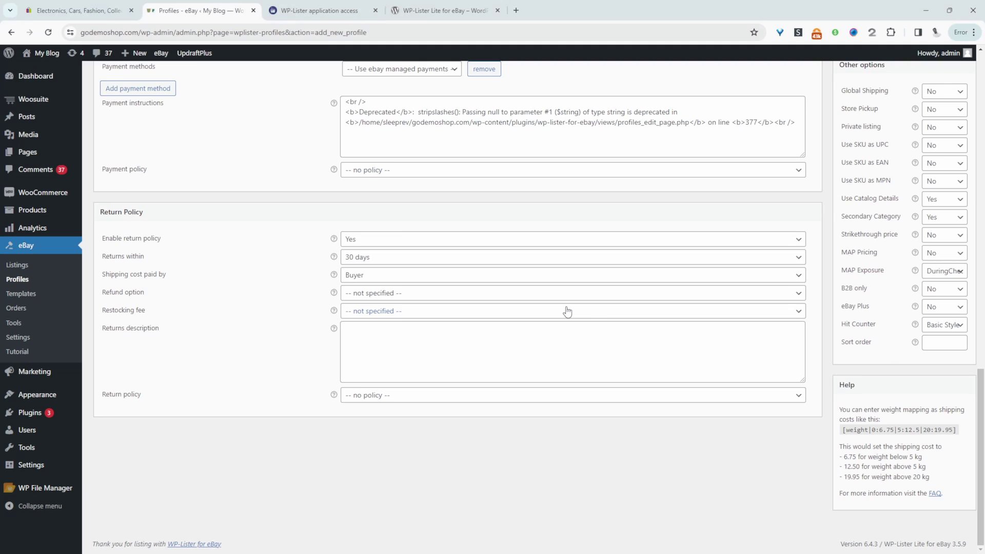
scroll(568, 311, up, 10)
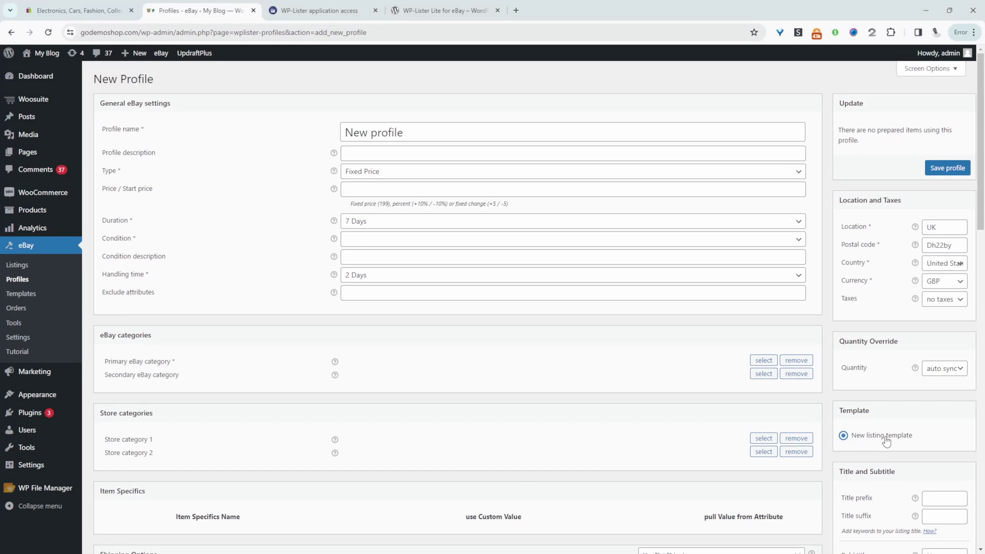
key(Return)
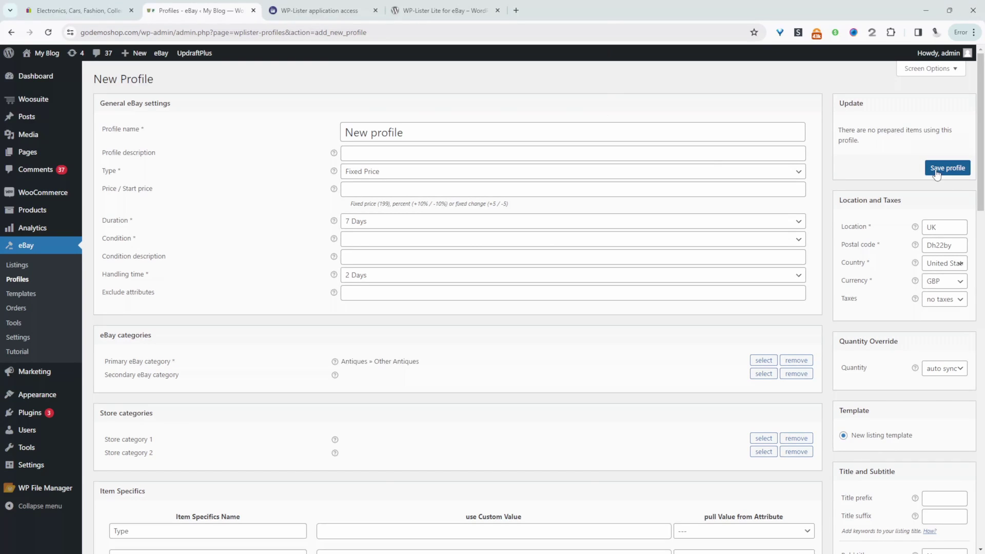
click(936, 170)
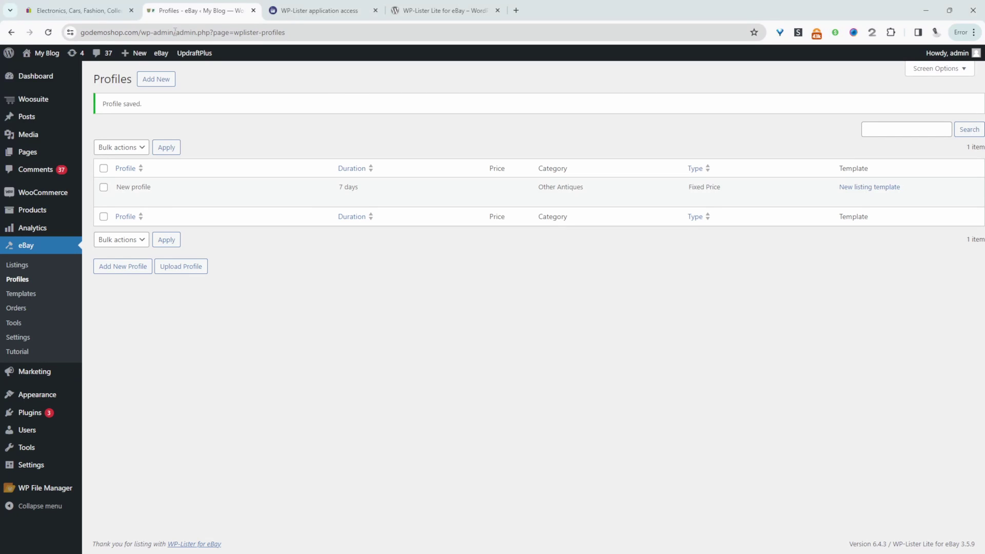
- Check the active selling listings on the eBay site, then return to the WordPress profiles page
click(79, 12)
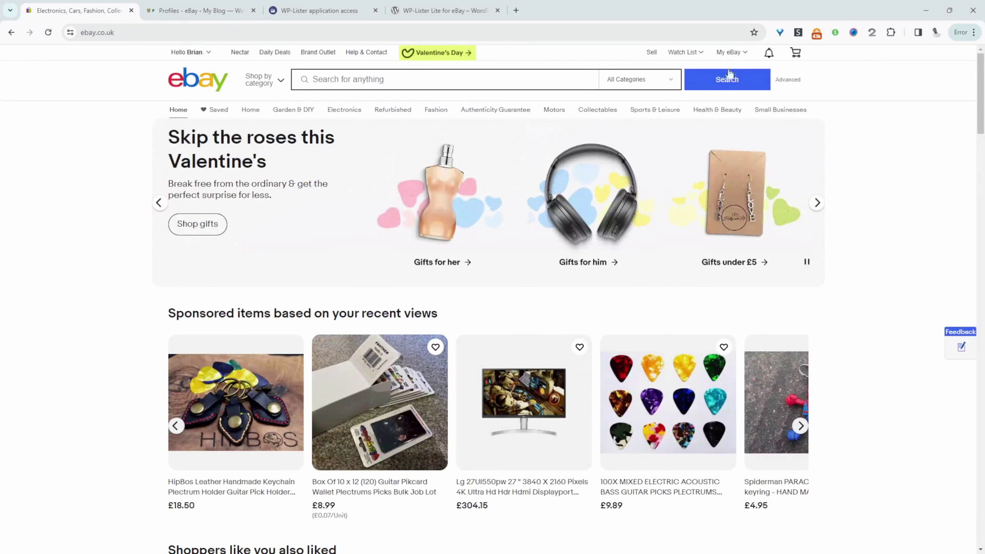
mouse_move(735, 58)
click(729, 139)
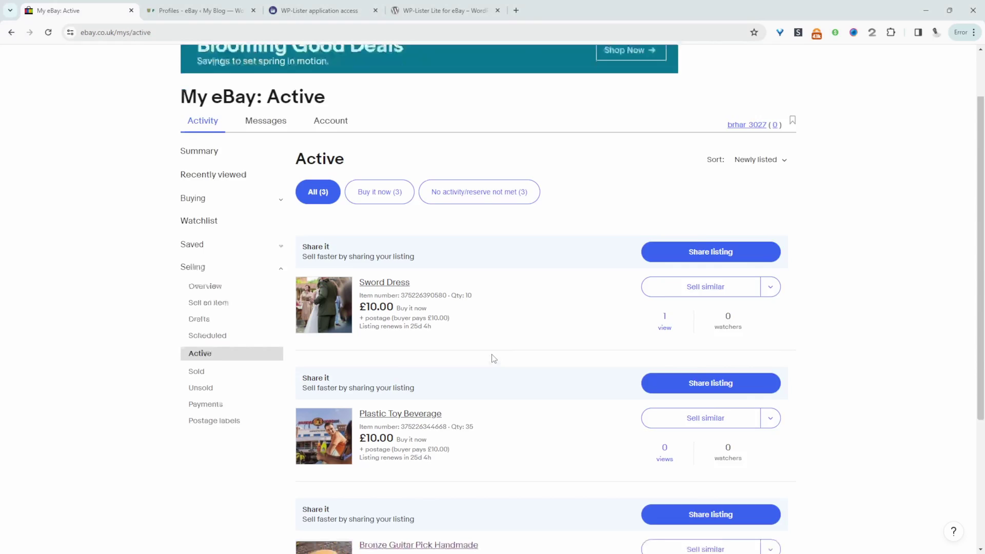
scroll(492, 356, down, 4)
scroll(465, 354, up, 7)
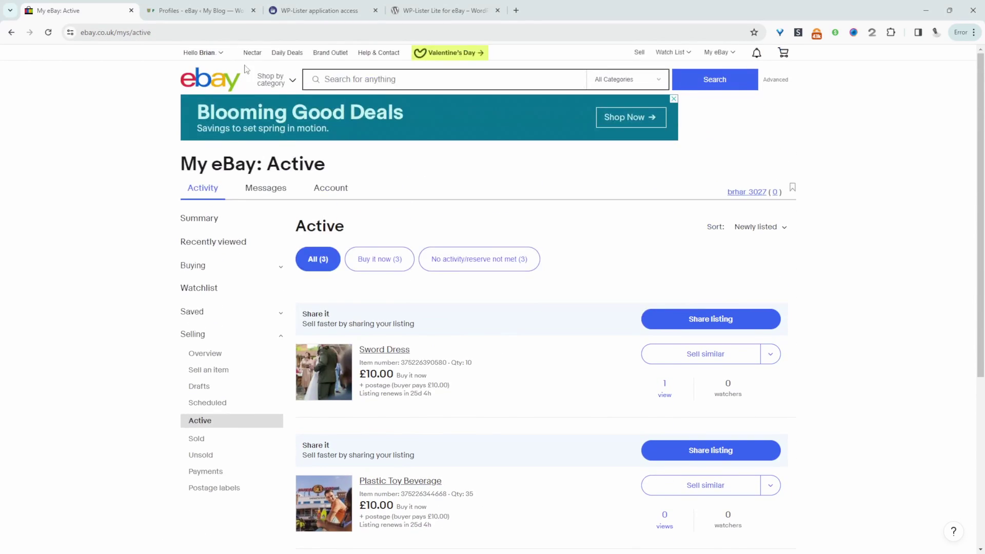
key(ctrl+Tab)
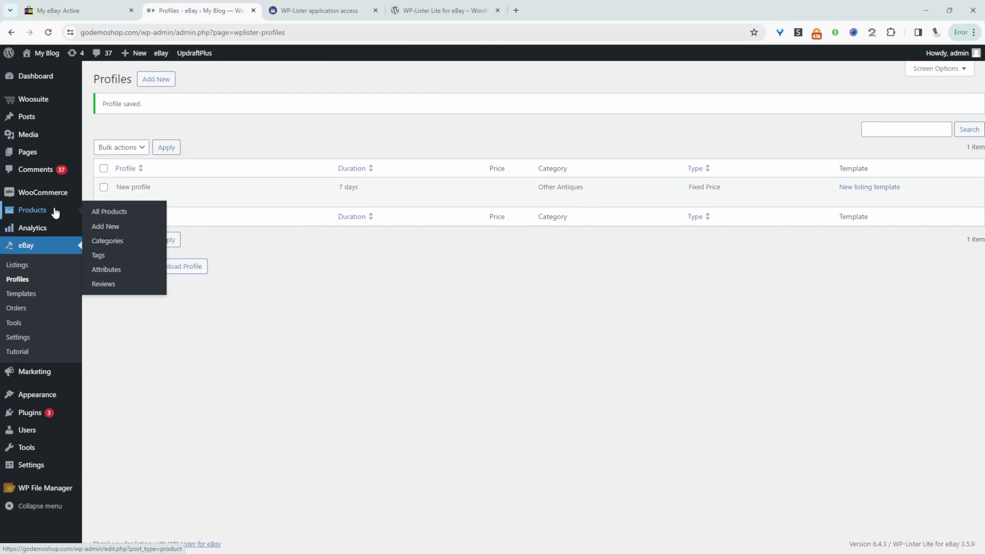
- Open All Products and scroll the store's product list to find the product to list
click(137, 214)
scroll(308, 457, down, 10)
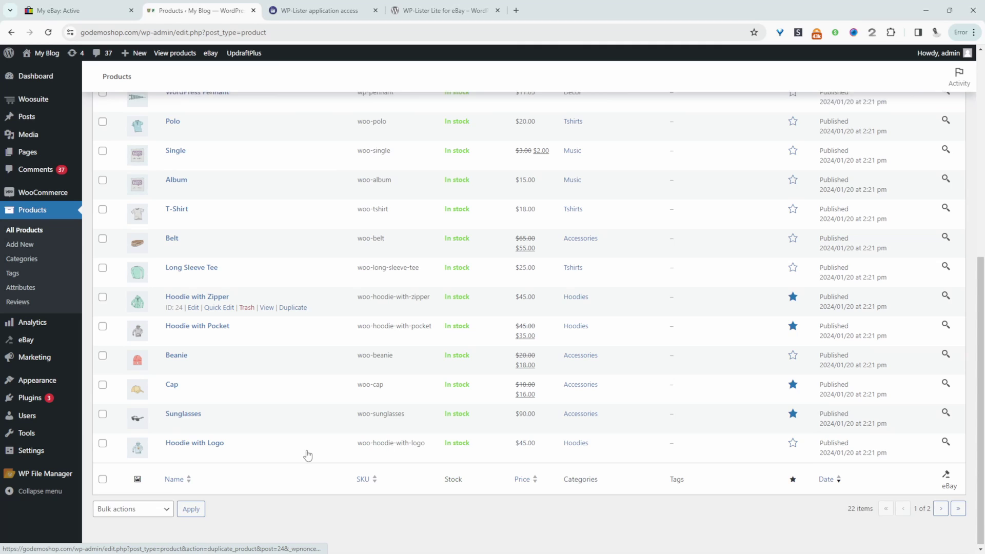
scroll(307, 457, up, 2)
scroll(307, 455, down, 2)
mouse_move(210, 429)
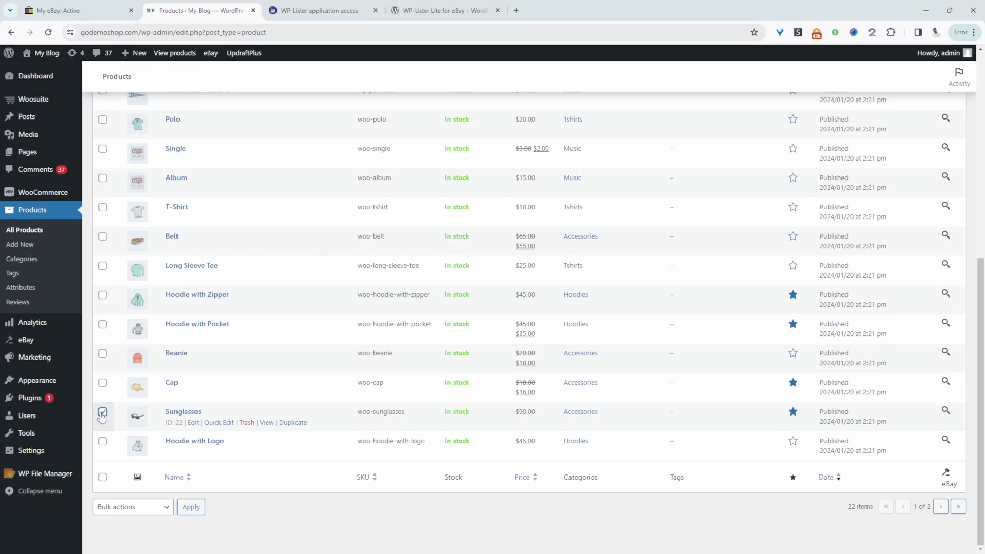
scroll(187, 378, up, 7)
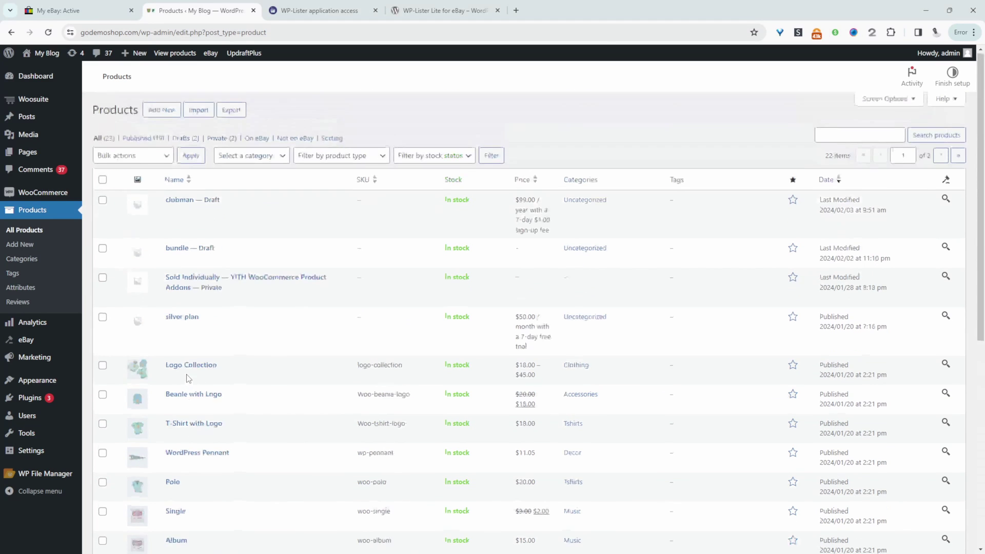
- Apply the 'List on eBay' bulk action to the checked product and prepare it with New profile
click(132, 155)
click(134, 155)
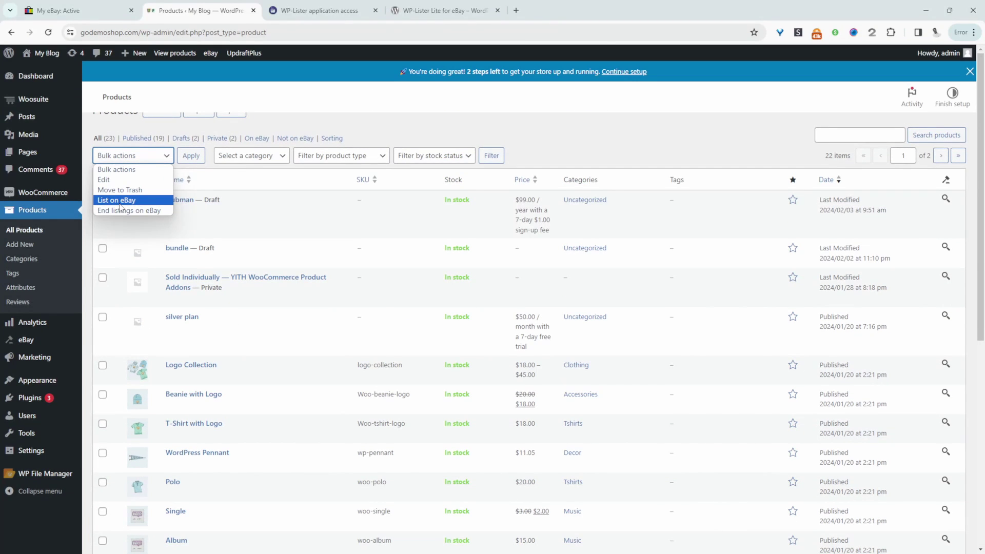
click(120, 205)
click(191, 155)
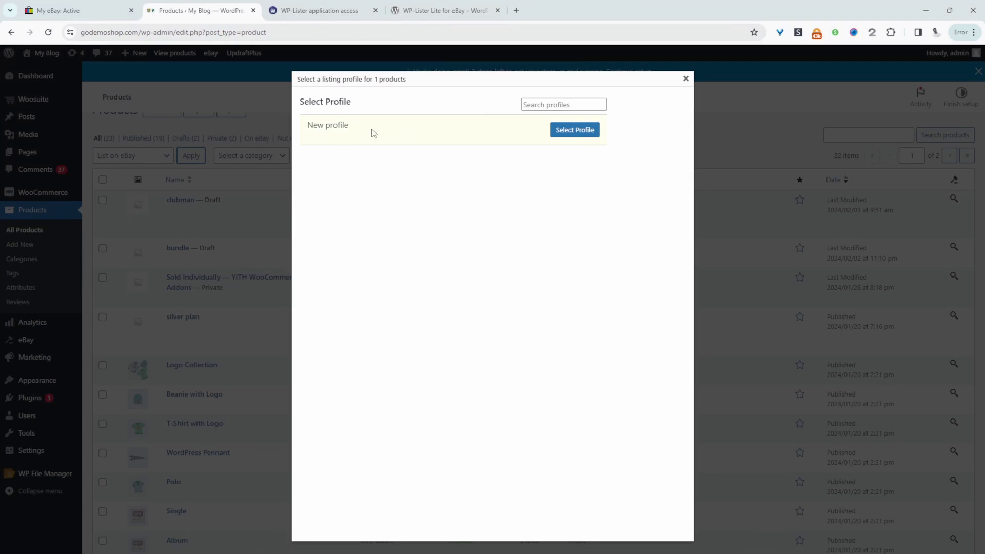
click(589, 132)
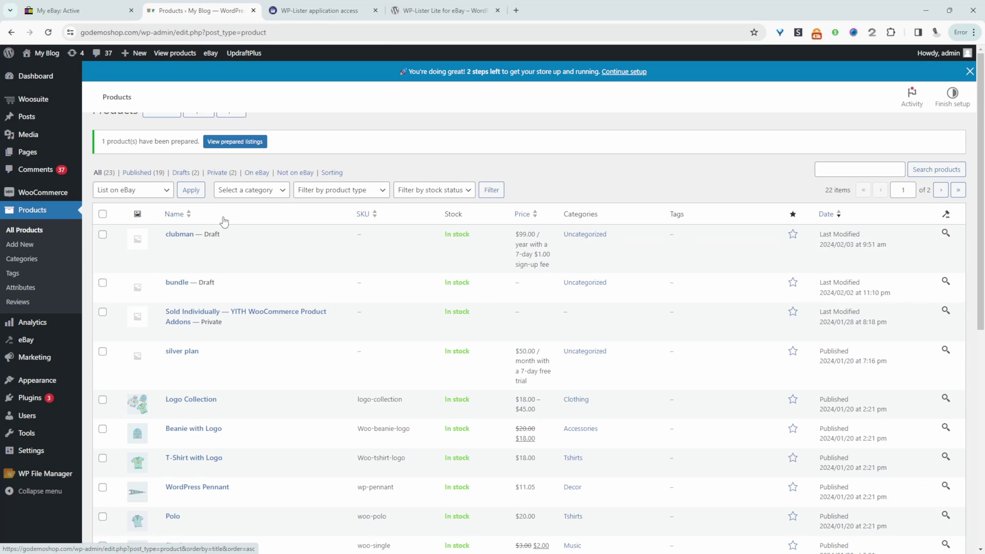
mouse_move(21, 345)
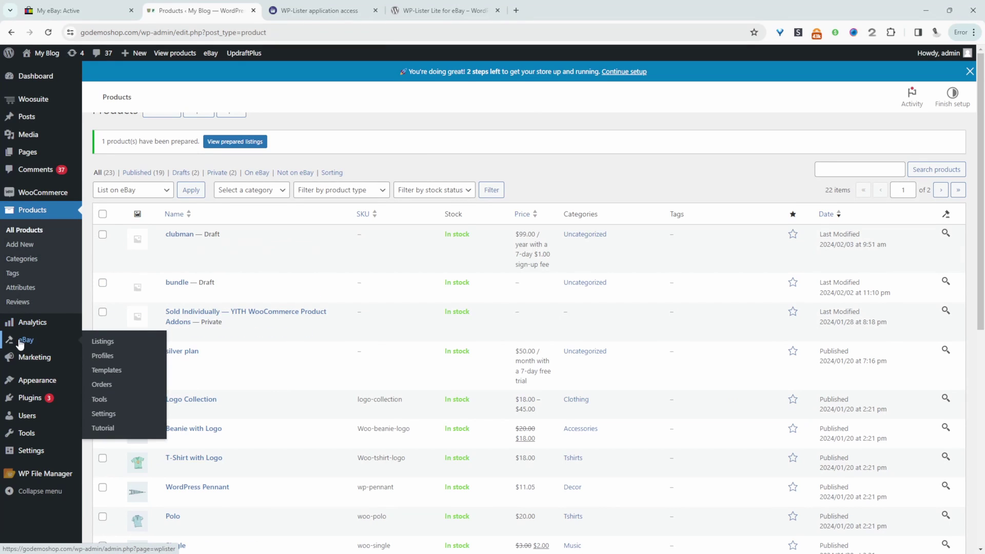
- Preview the Sunglasses listing, then try publishing it; the attempt fails with quantity, HTTPS and postcode errors
click(116, 347)
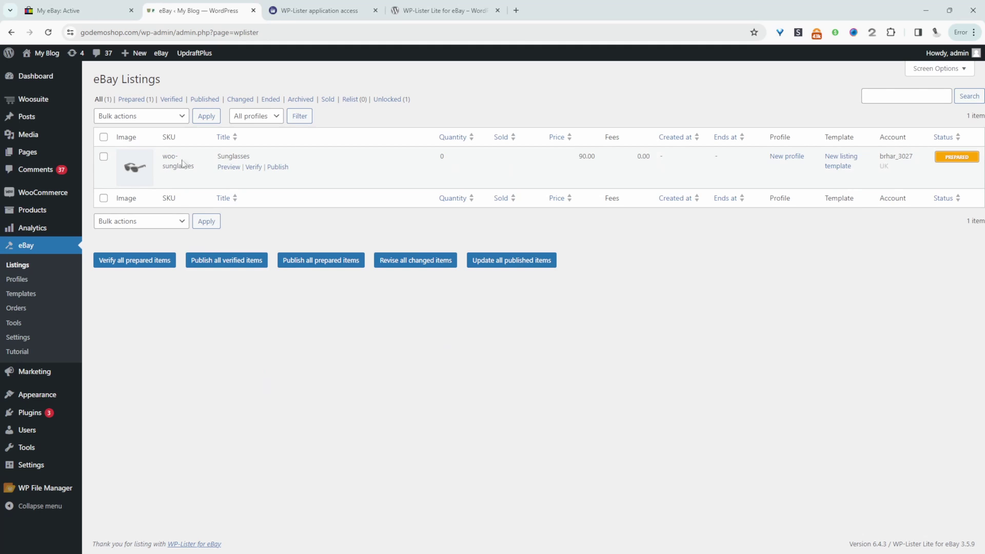
click(228, 167)
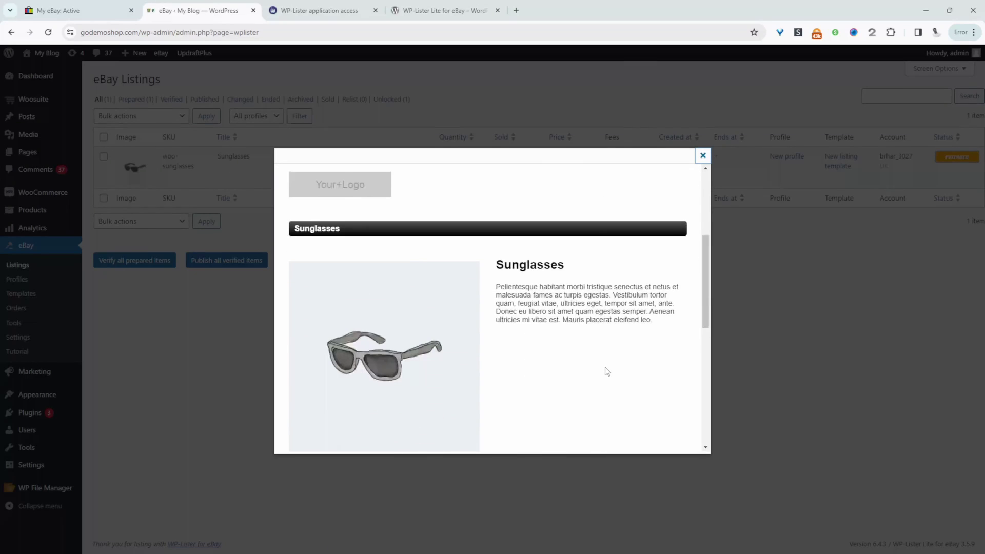
scroll(451, 367, down, 6)
scroll(413, 368, up, 6)
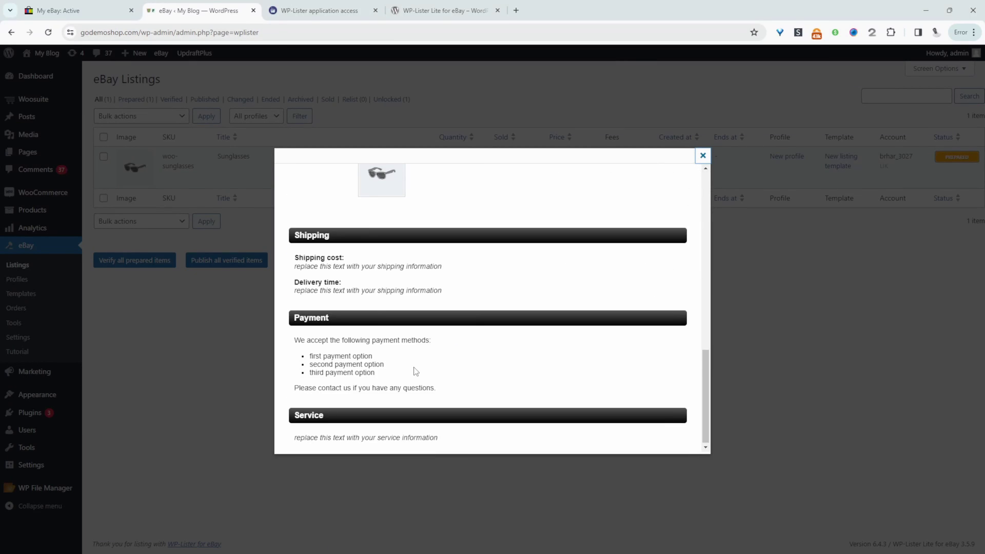
click(703, 155)
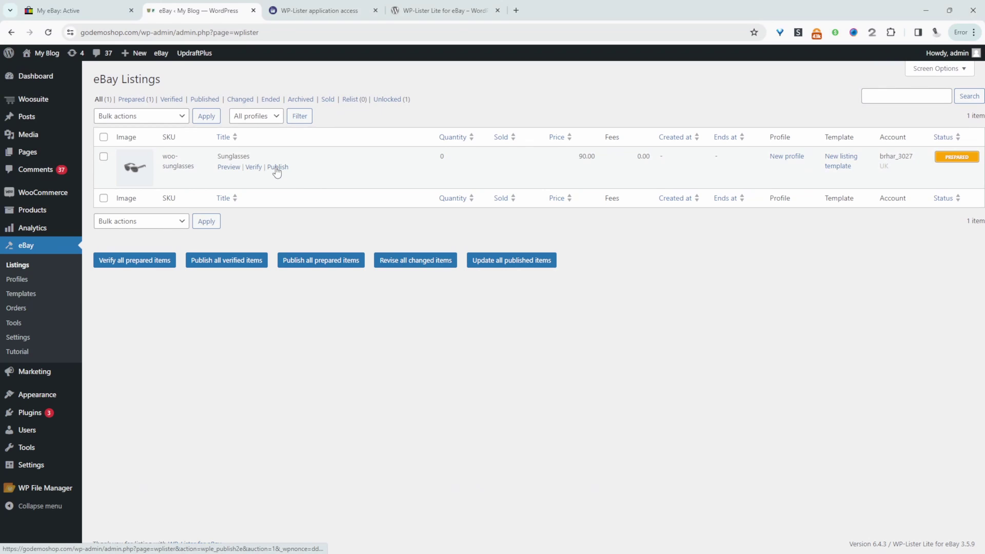
click(277, 168)
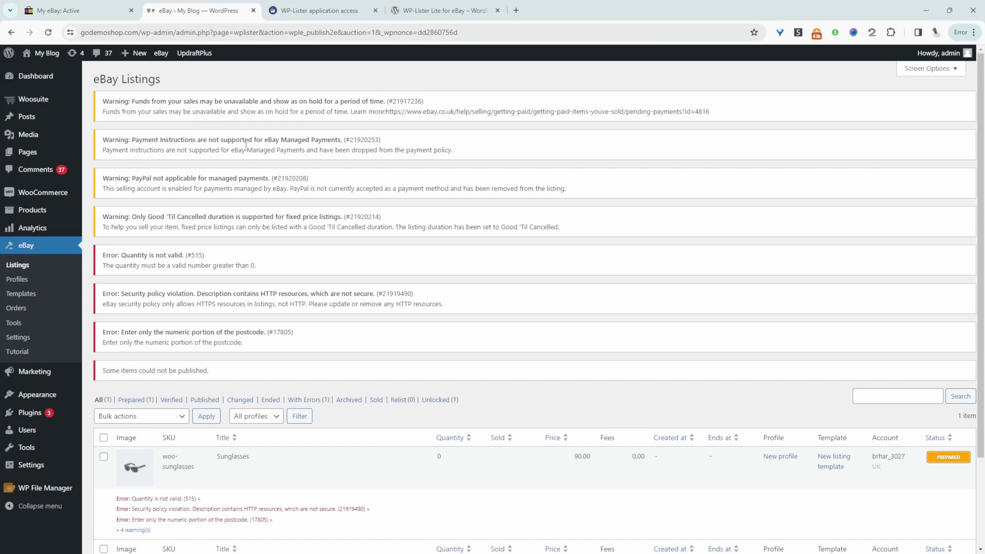
scroll(139, 241, down, 1)
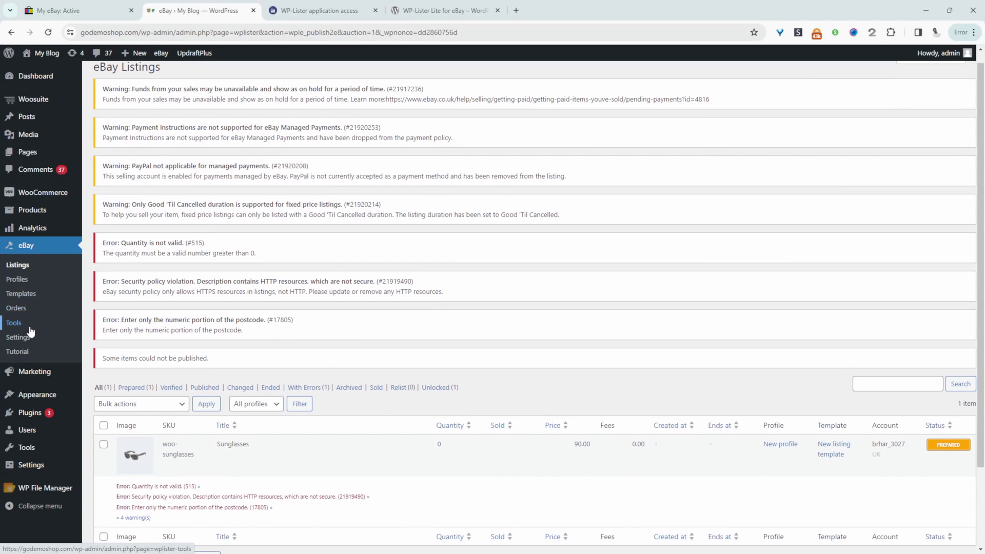
- In the New profile, change Payment methods from PayPal to '-- Use ebay managed payments --'
click(37, 281)
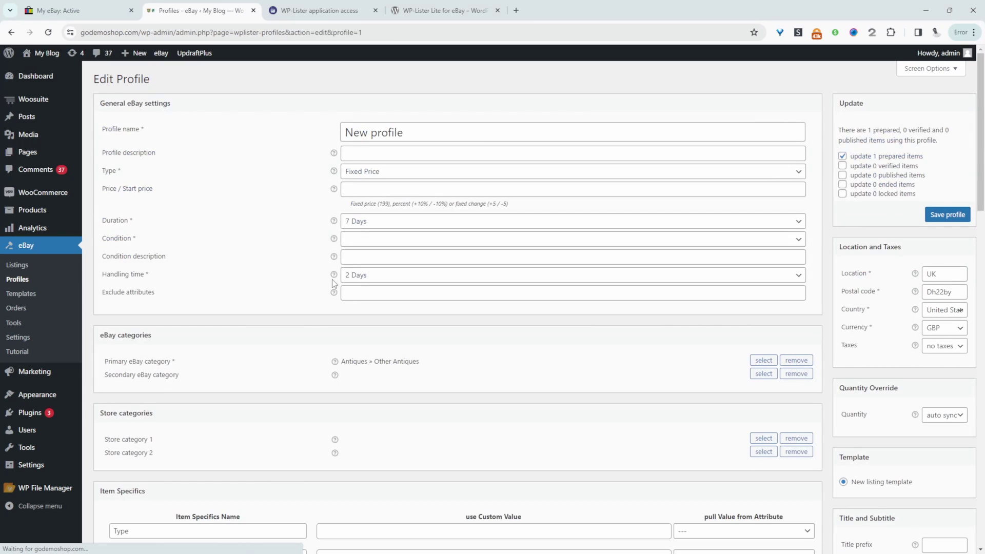
scroll(314, 358, down, 8)
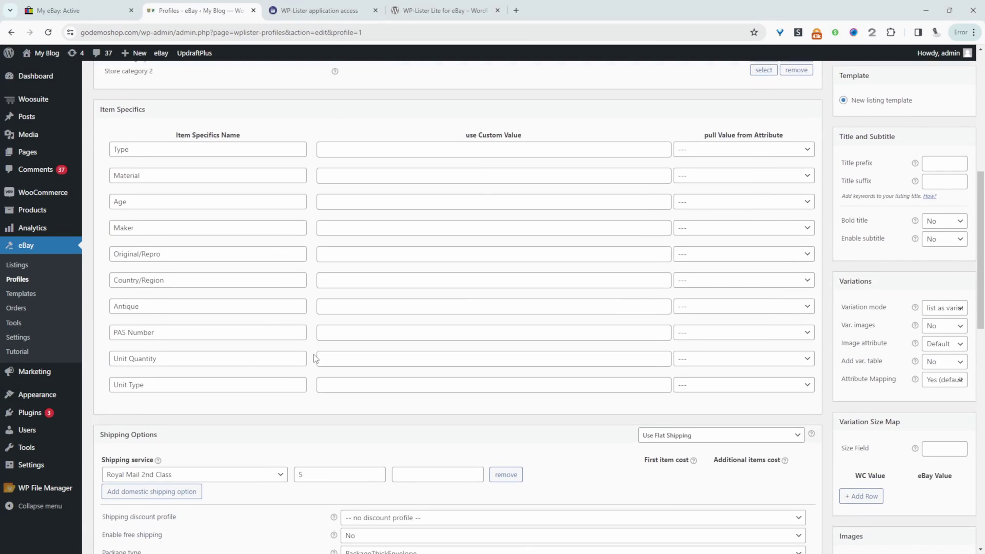
scroll(315, 358, down, 5)
scroll(315, 358, down, 5)
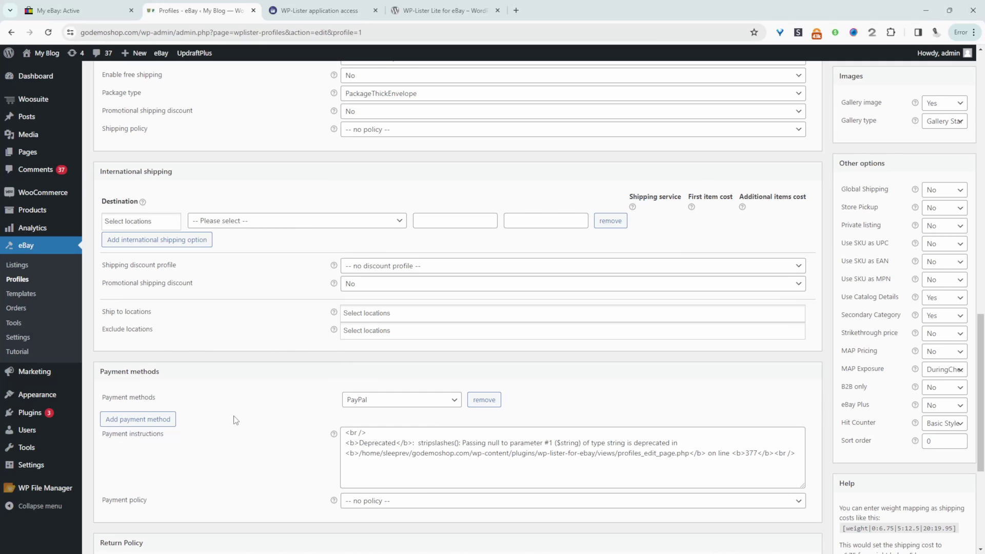
click(436, 402)
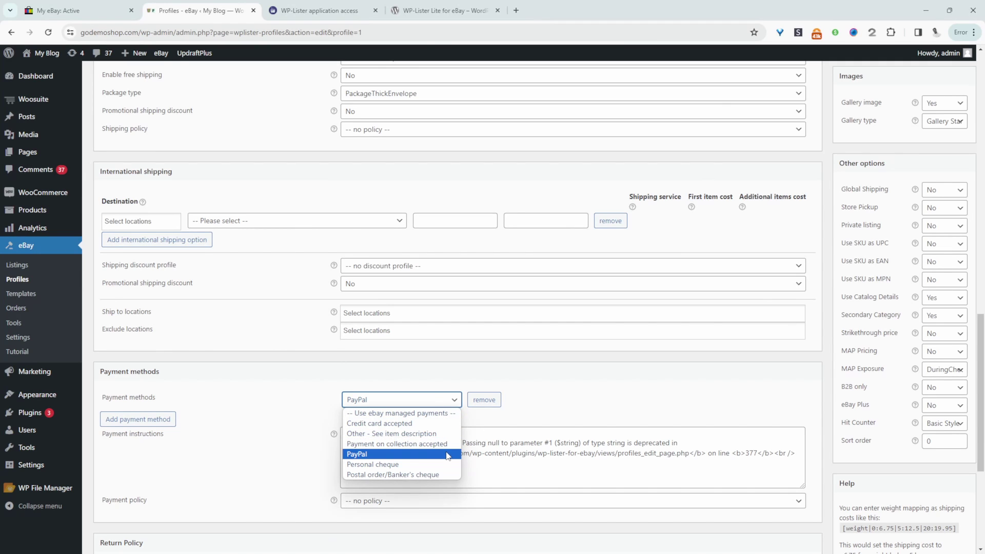
click(370, 414)
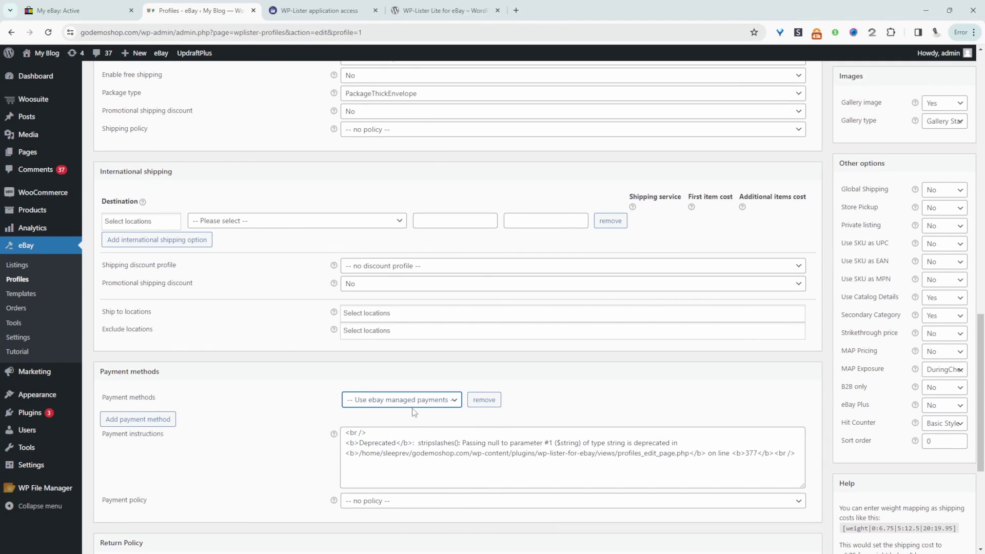
scroll(451, 431, down, 1)
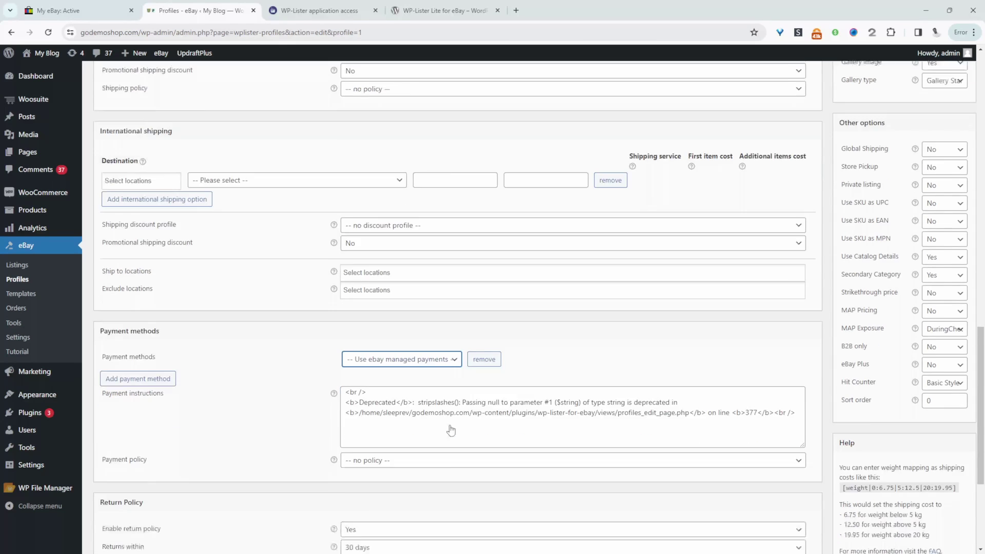
scroll(451, 431, up, 10)
- Save the payment change, then reopen the New profile to edit its postal code
click(947, 213)
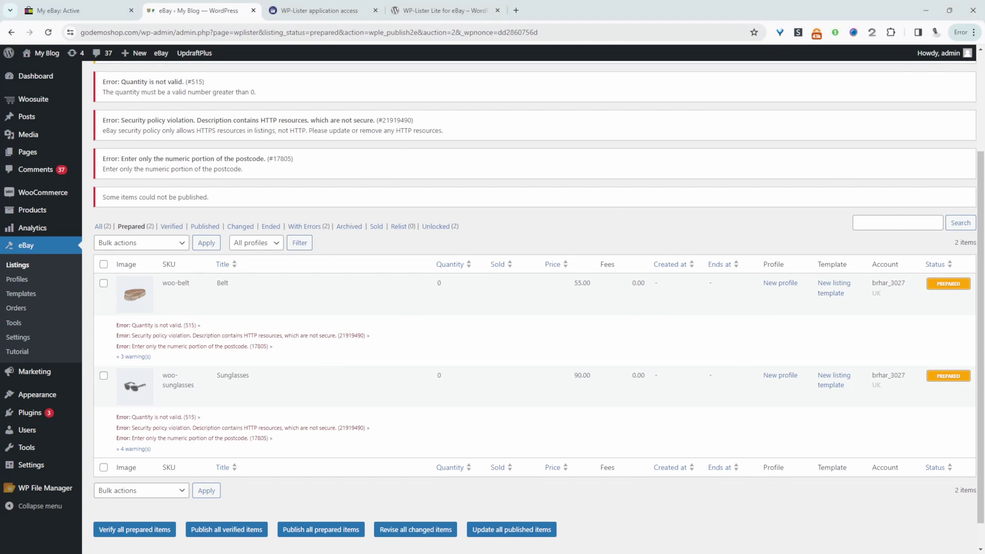
click(780, 282)
click(940, 292)
mouse_move(916, 297)
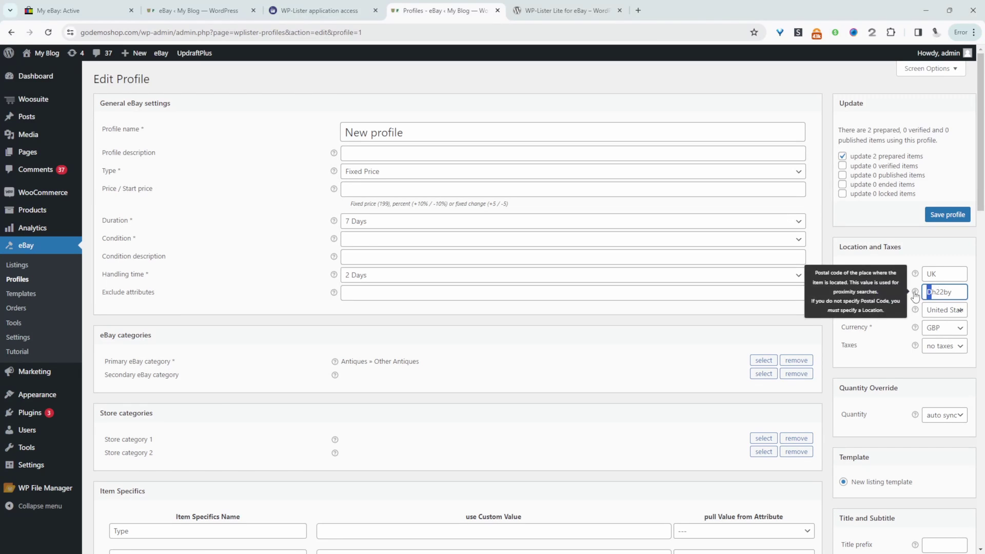
- Enter the shortened postal code and save the New profile
text(hh2)
key(BackSpace)
text(d)
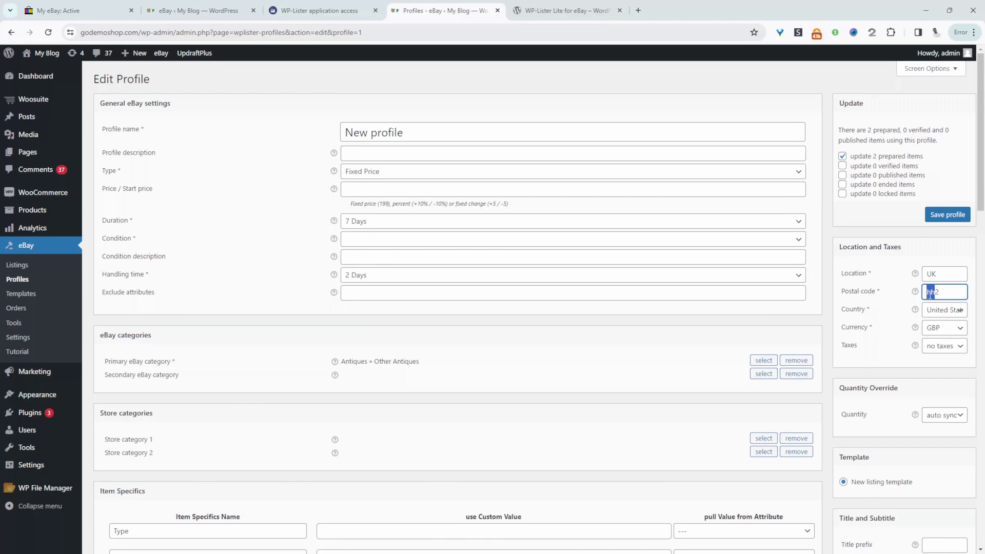
scroll(833, 221, down, 5)
scroll(833, 221, up, 5)
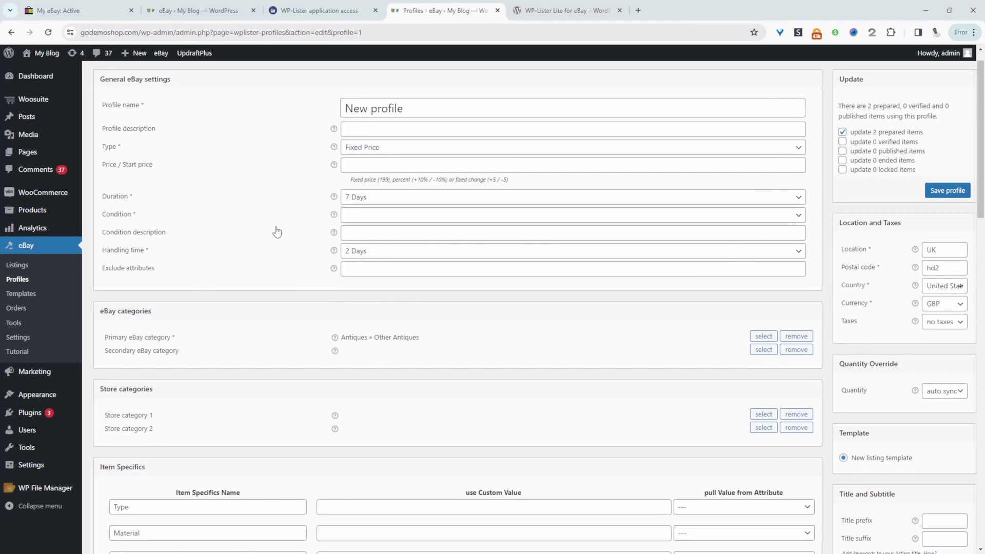
scroll(640, 276, up, 1)
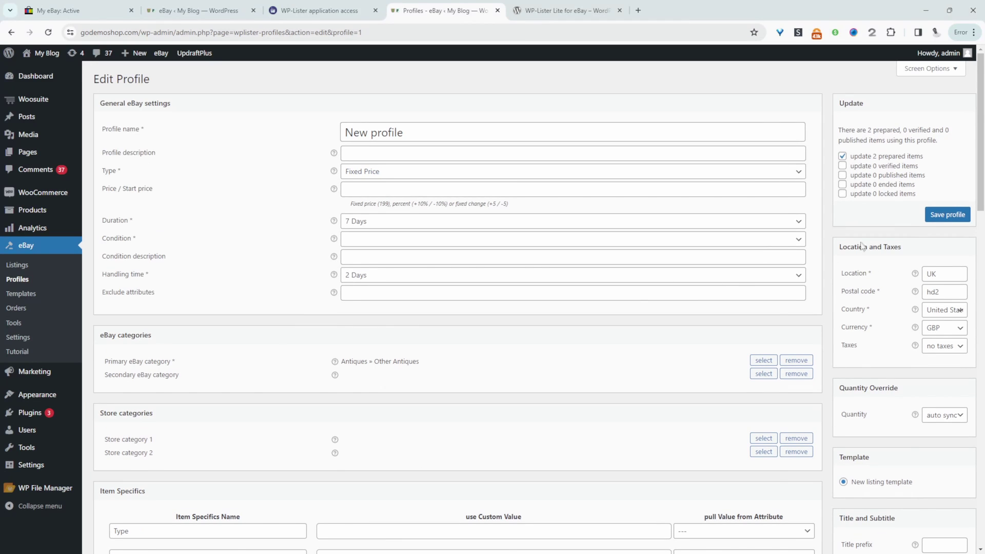
click(938, 216)
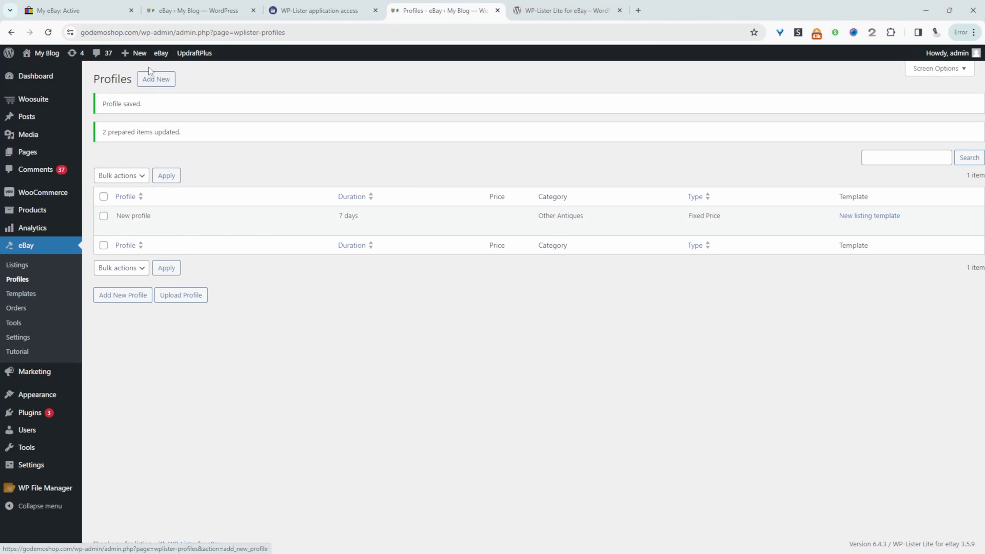
- Open the New listing template in Visual view, check its logo without changing it, and save the template
click(21, 294)
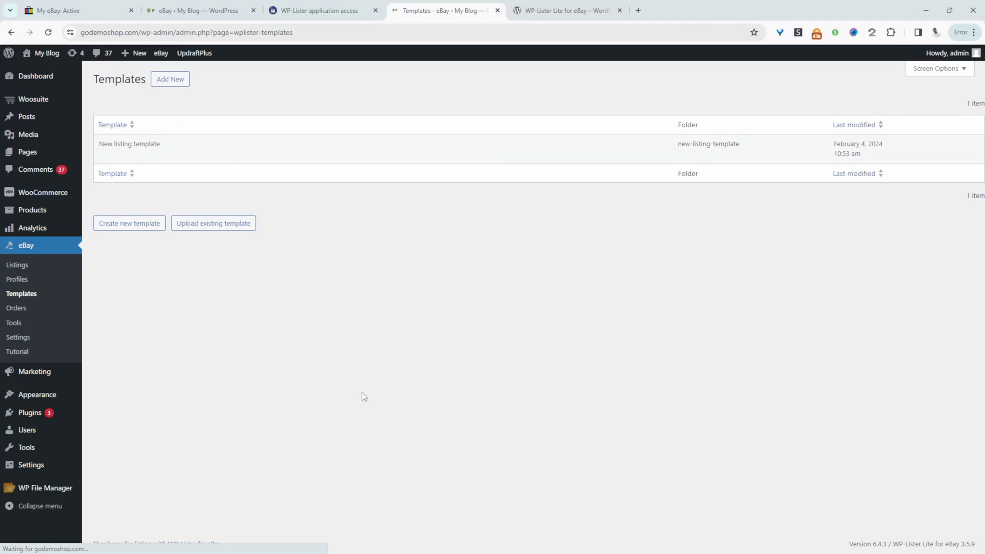
click(132, 155)
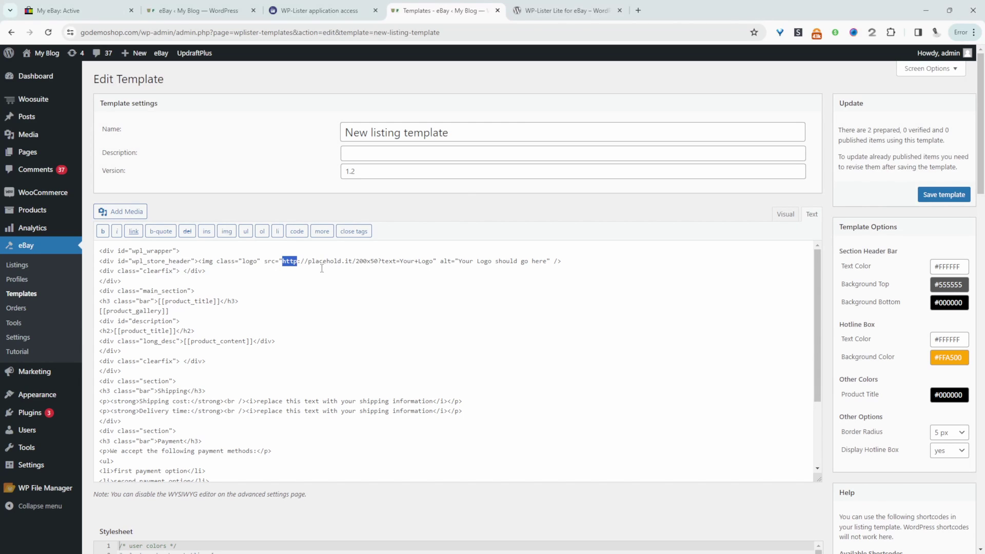
click(785, 214)
click(187, 295)
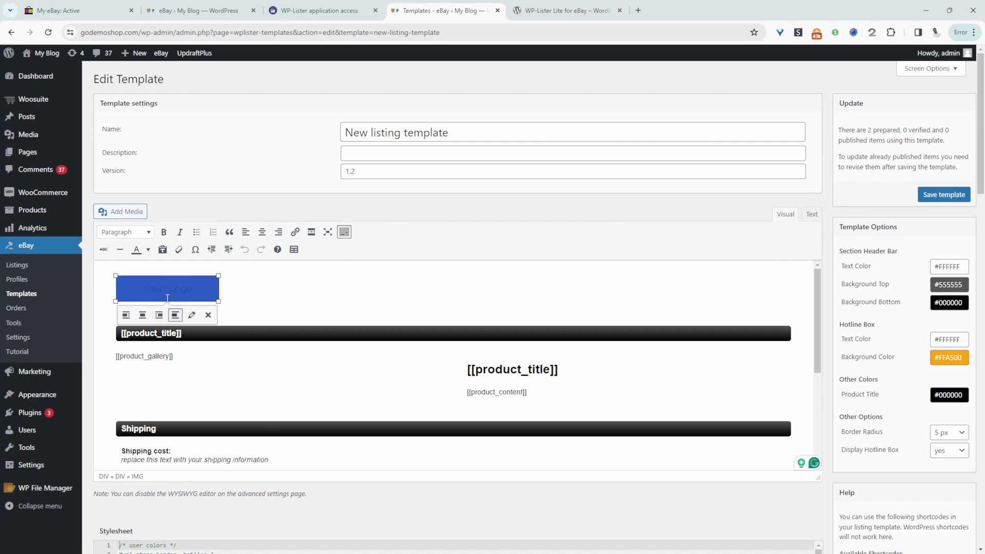
click(135, 213)
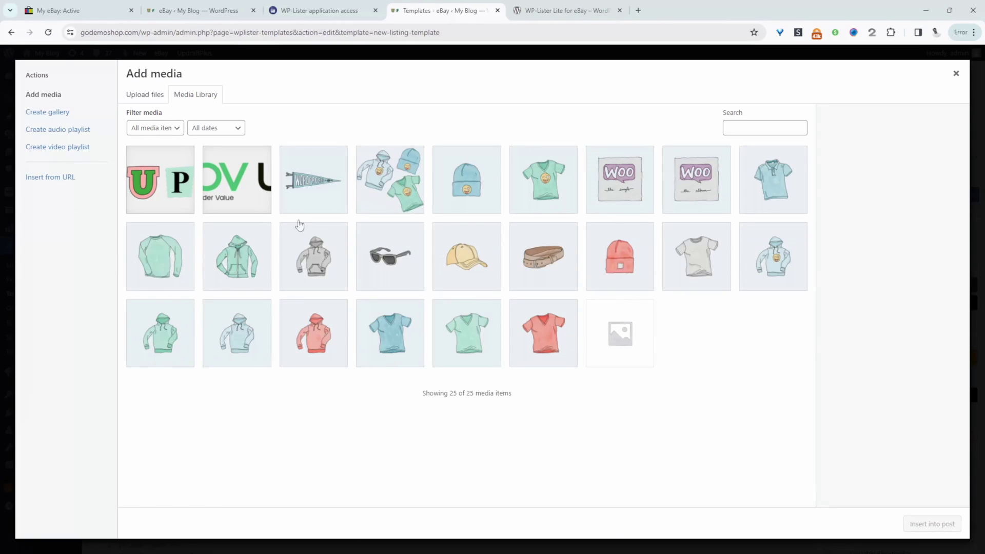
key(Escape)
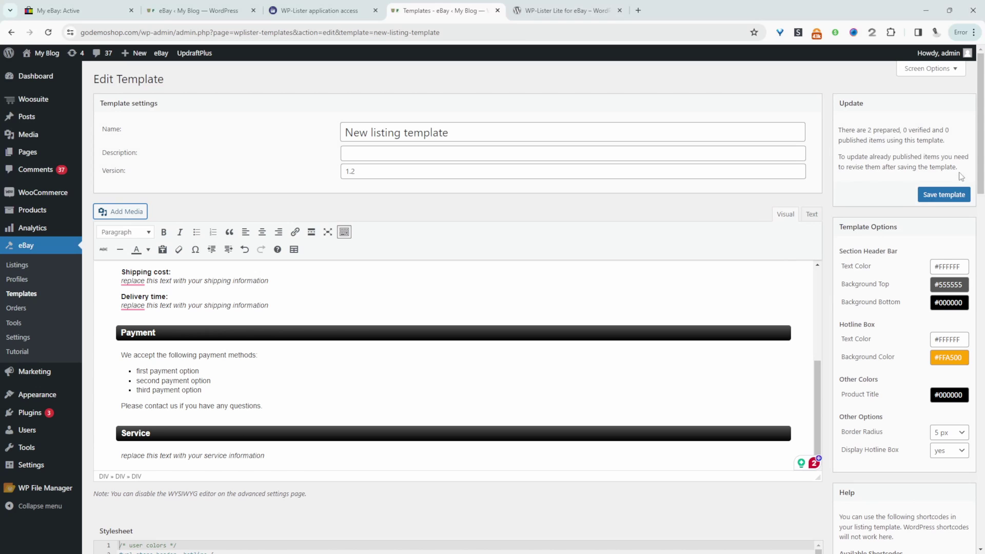
click(952, 202)
key(ctrl+2)
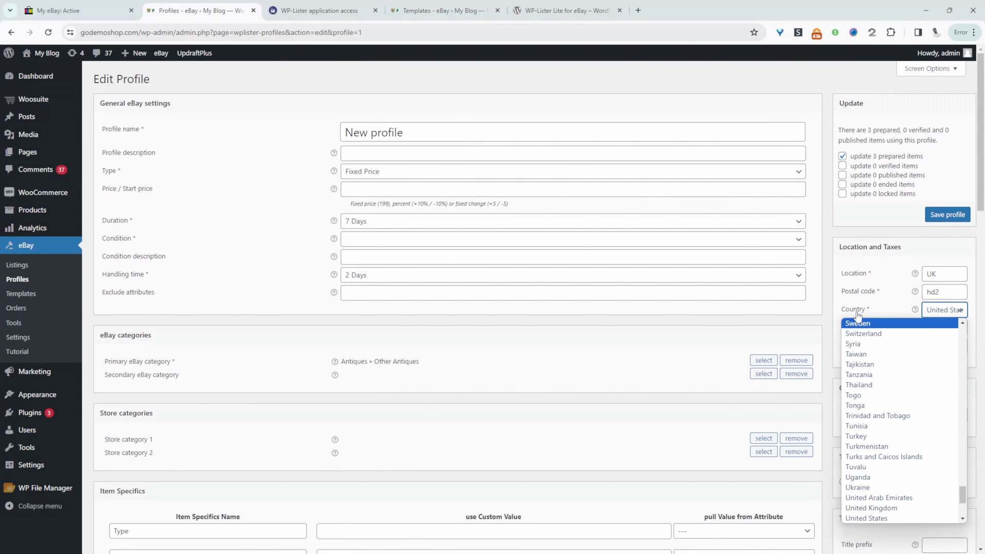
- Set the New profile's country to United Kingdom and Quantity Override to custom qty, then save
click(860, 509)
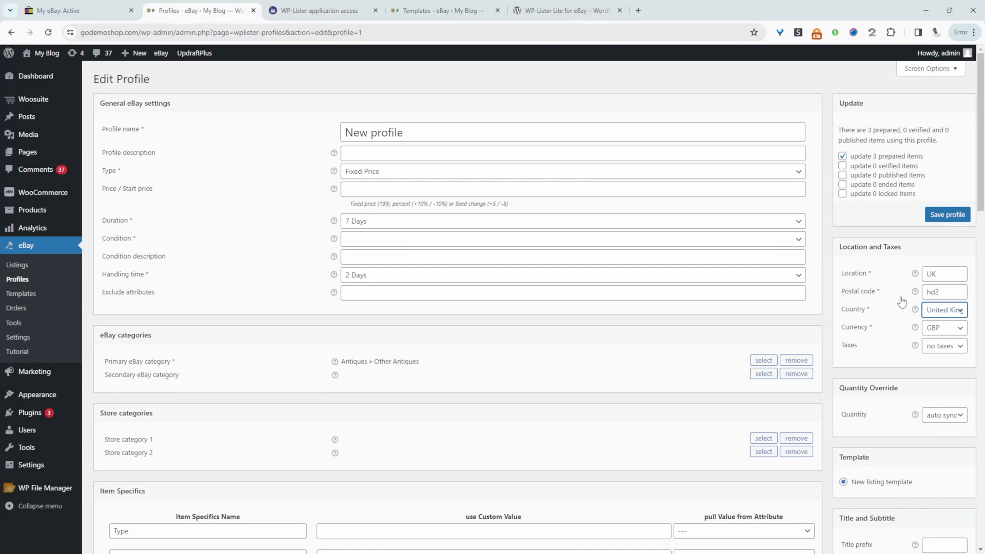
click(944, 415)
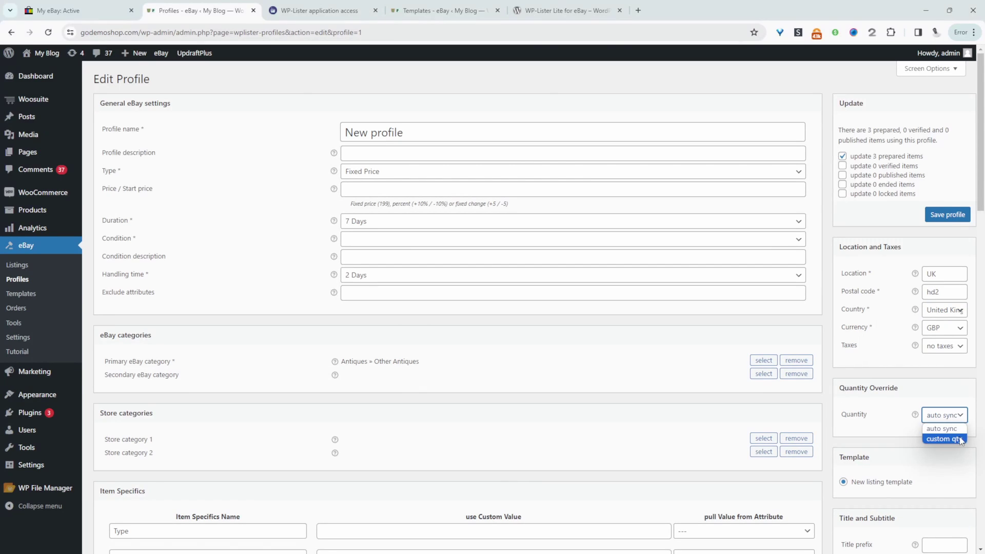
click(897, 417)
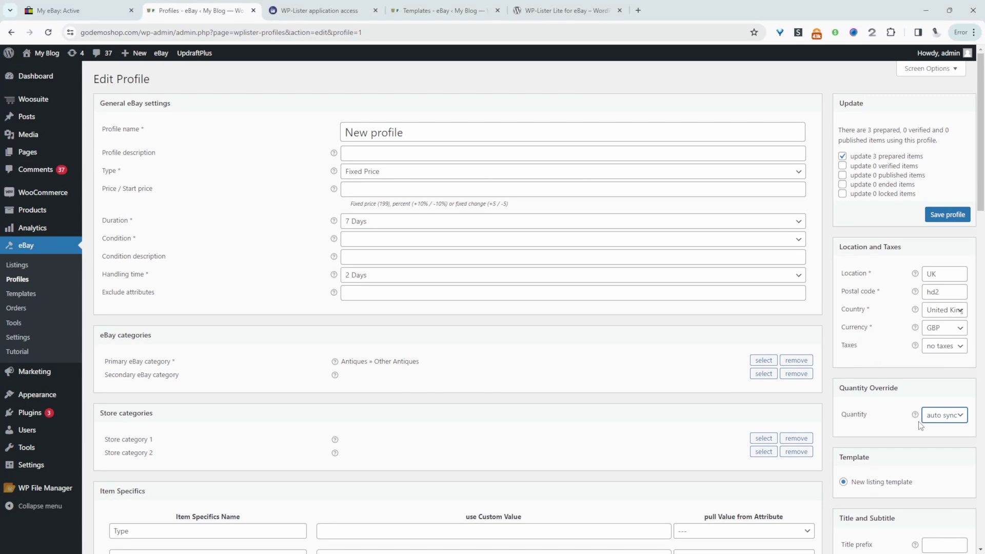
click(946, 417)
click(940, 436)
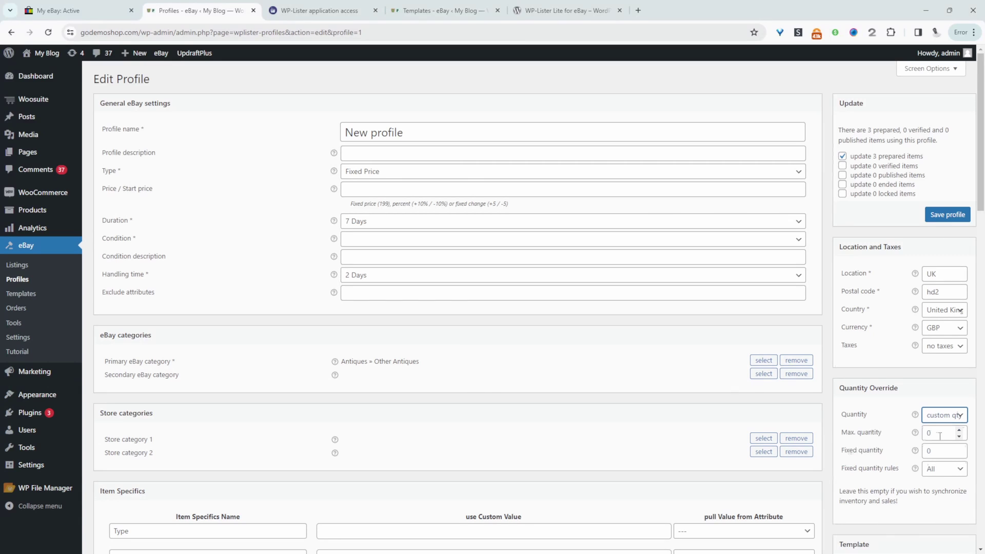
scroll(770, 395, down, 7)
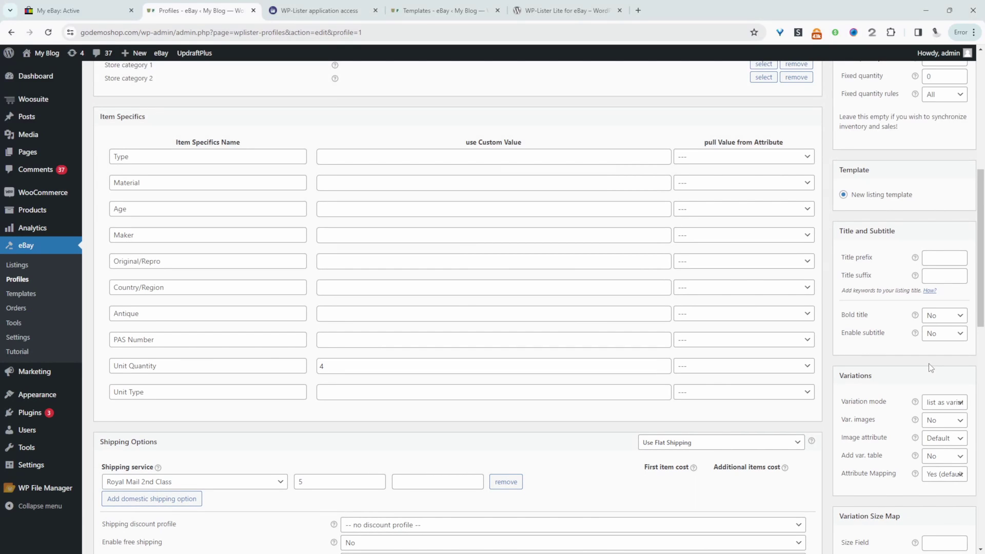
scroll(928, 363, up, 5)
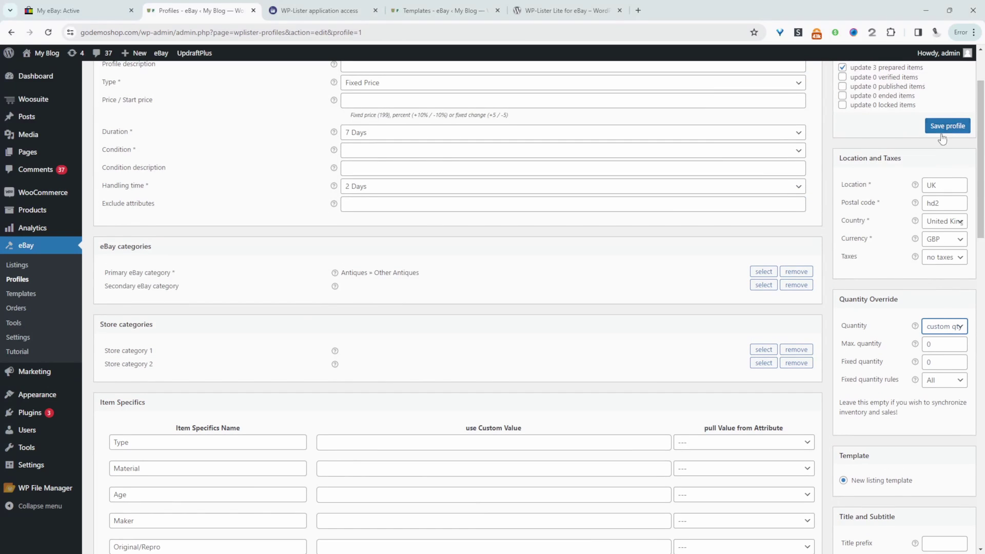
click(942, 128)
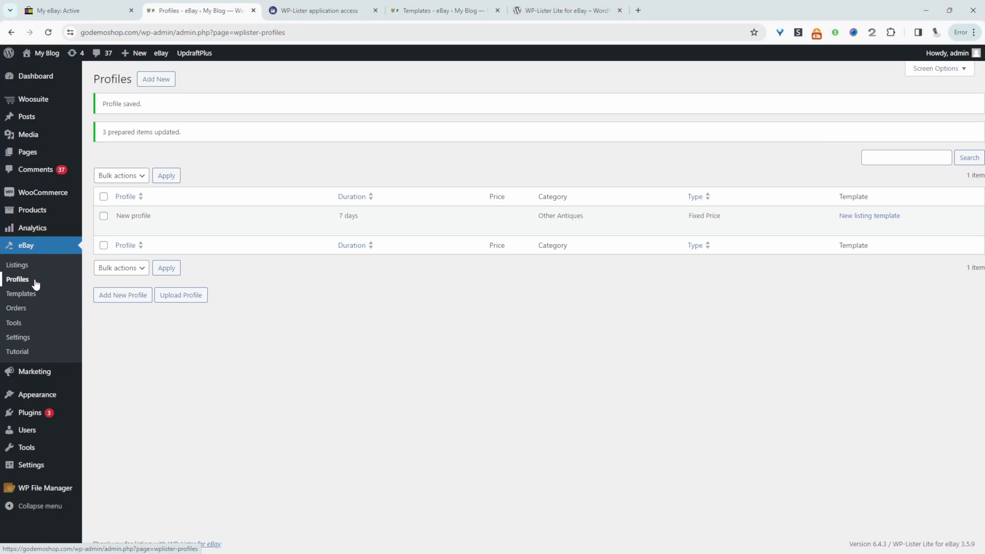
- Open the Sunglasses product for editing from the WooCommerce products list
click(34, 271)
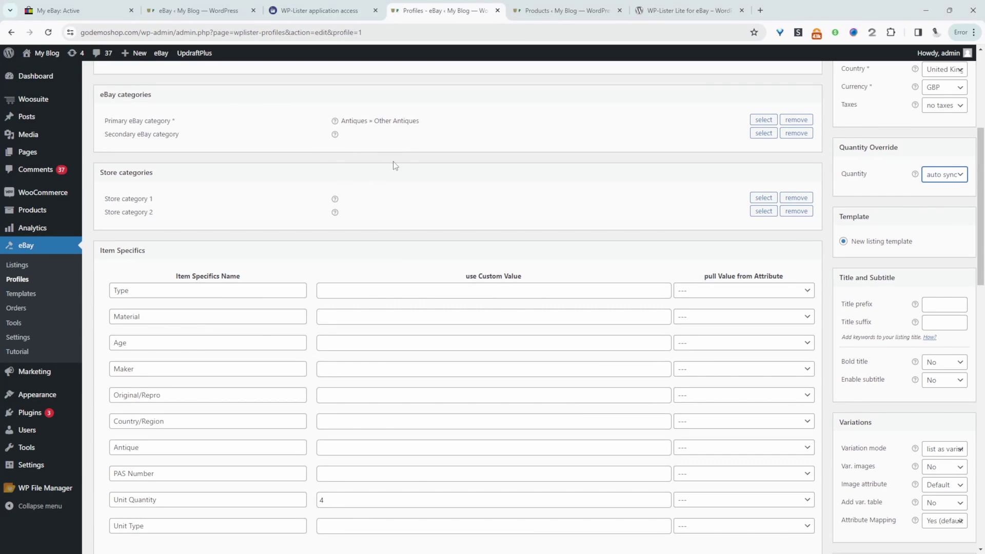
click(539, 11)
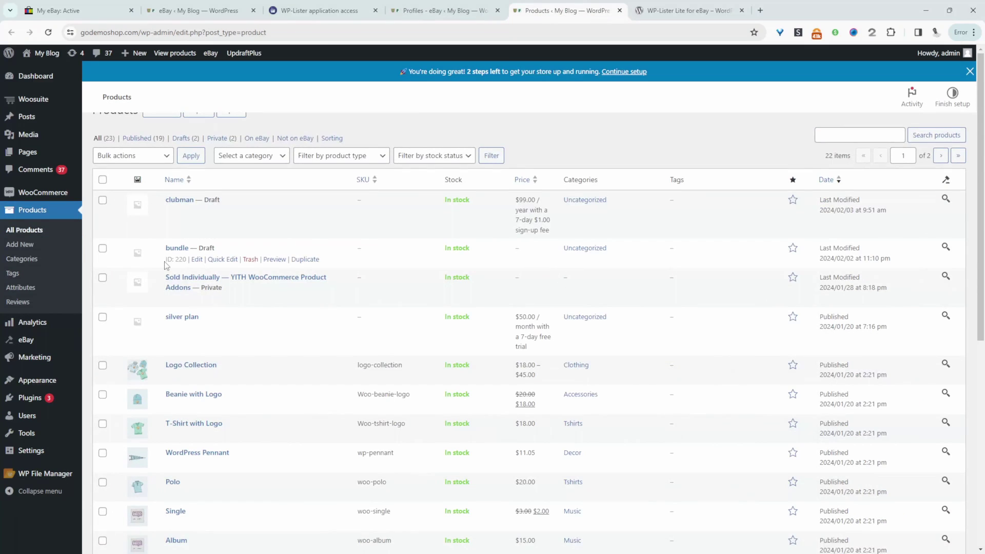
scroll(187, 352, down, 6)
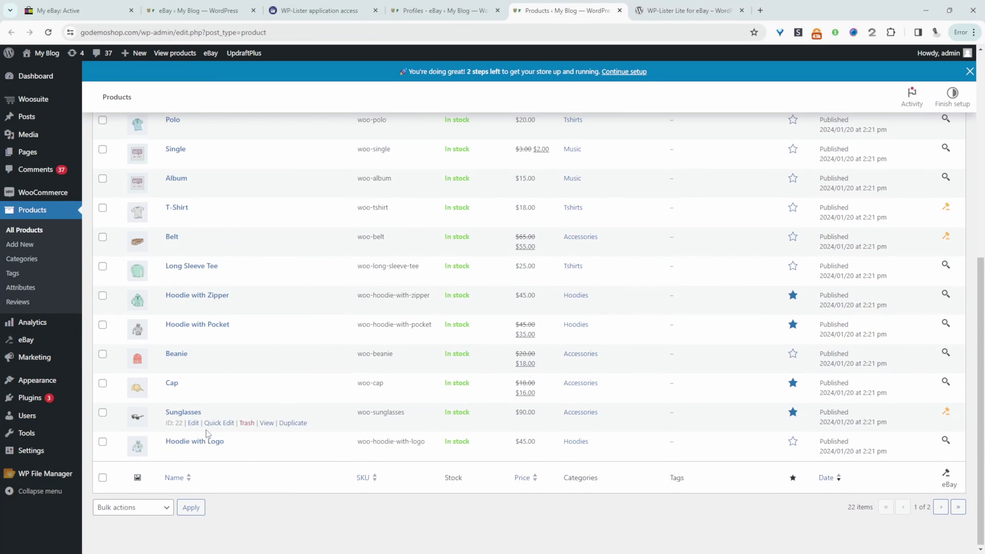
click(195, 425)
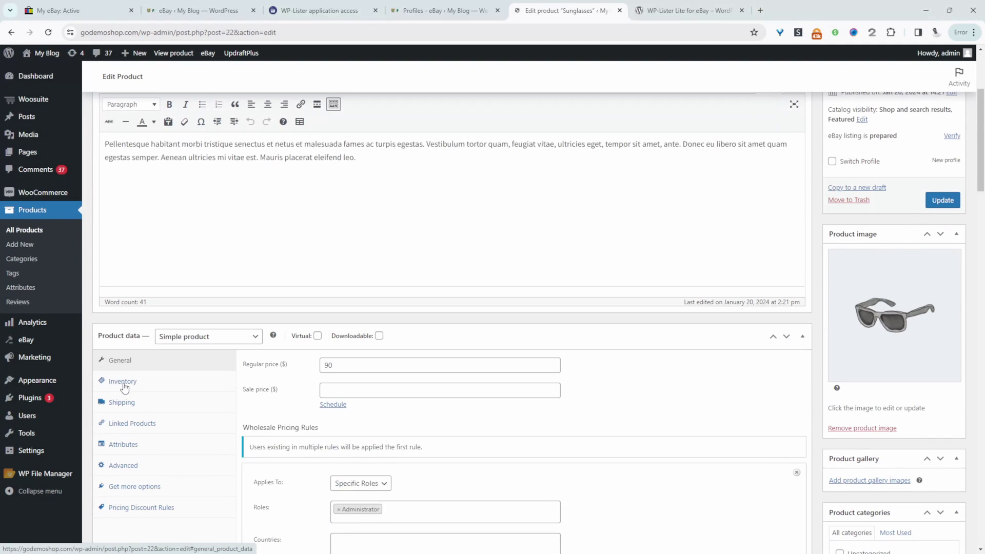
- In Inventory, enable Track stock quantity with quantity 6 and update the product
click(123, 382)
scroll(505, 400, down, 1)
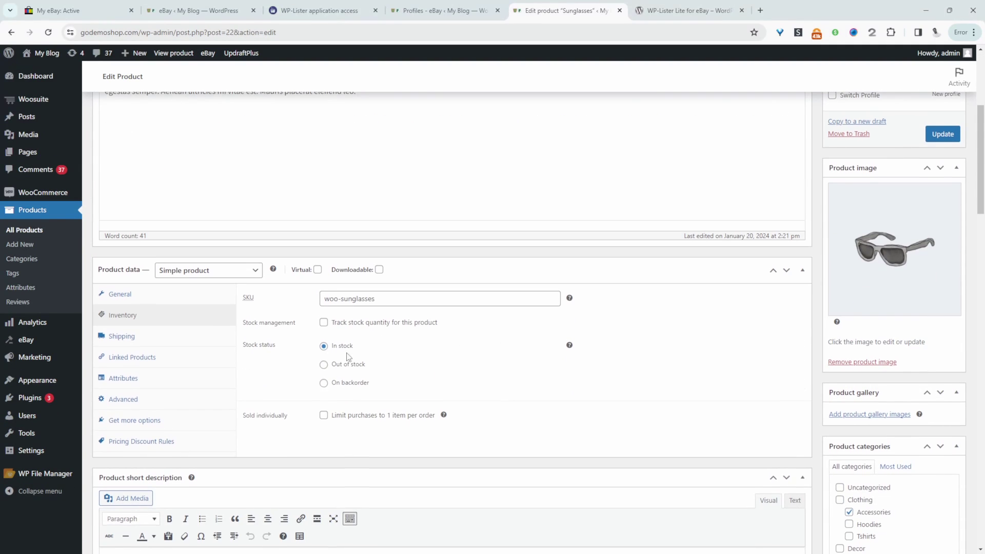
click(323, 323)
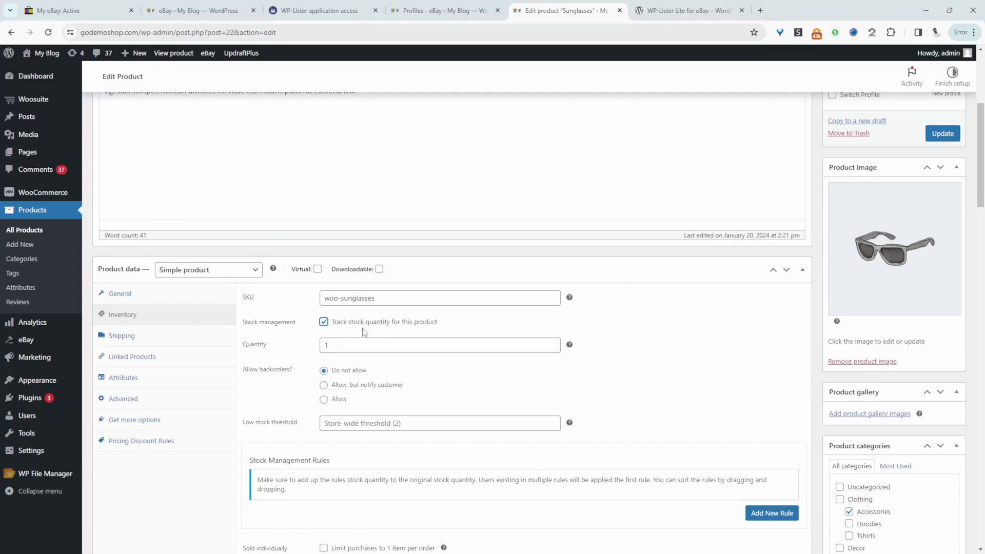
click(275, 345)
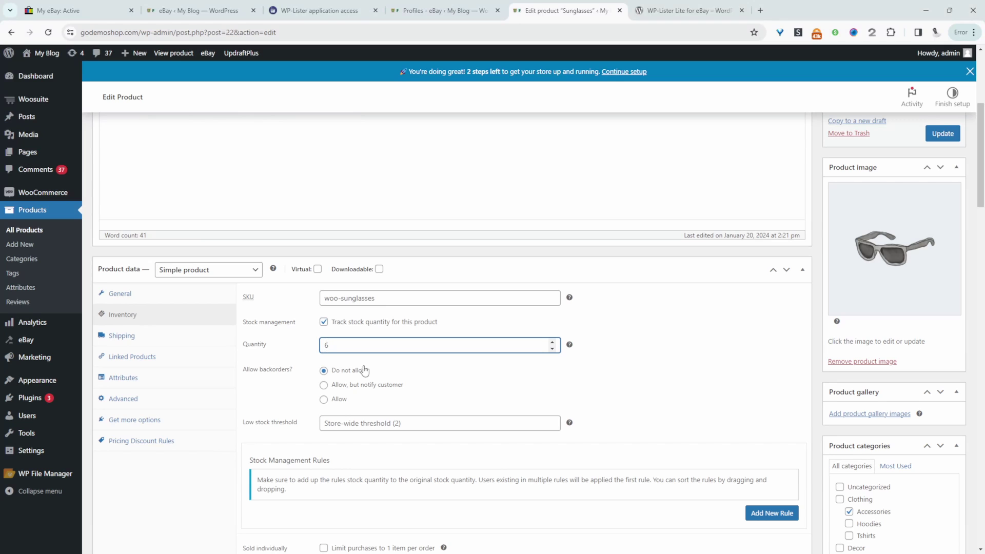
text(0)
click(942, 138)
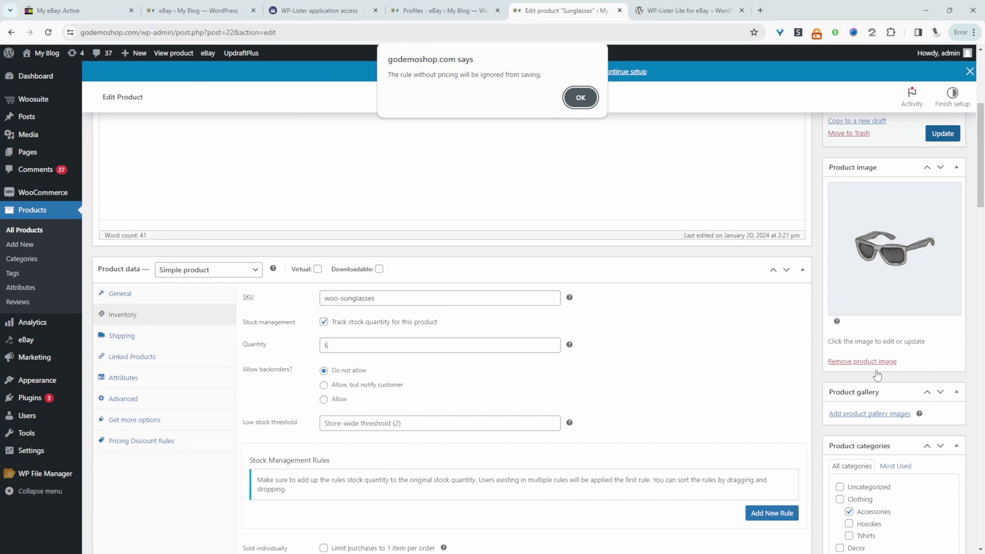
- Dismiss the pricing-rule warning, then publish Sunglasses from eBay Listings opened in a new tab
click(578, 97)
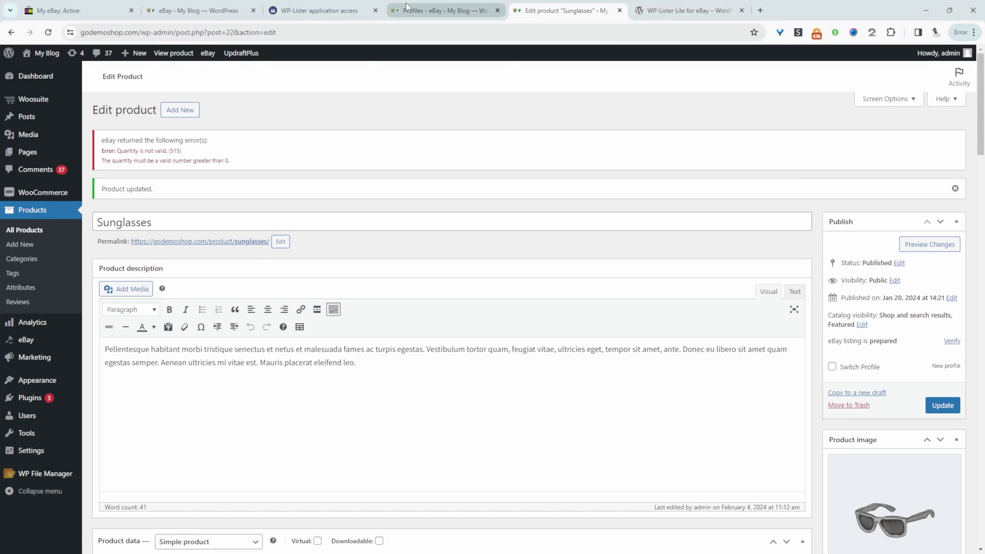
mouse_move(38, 340)
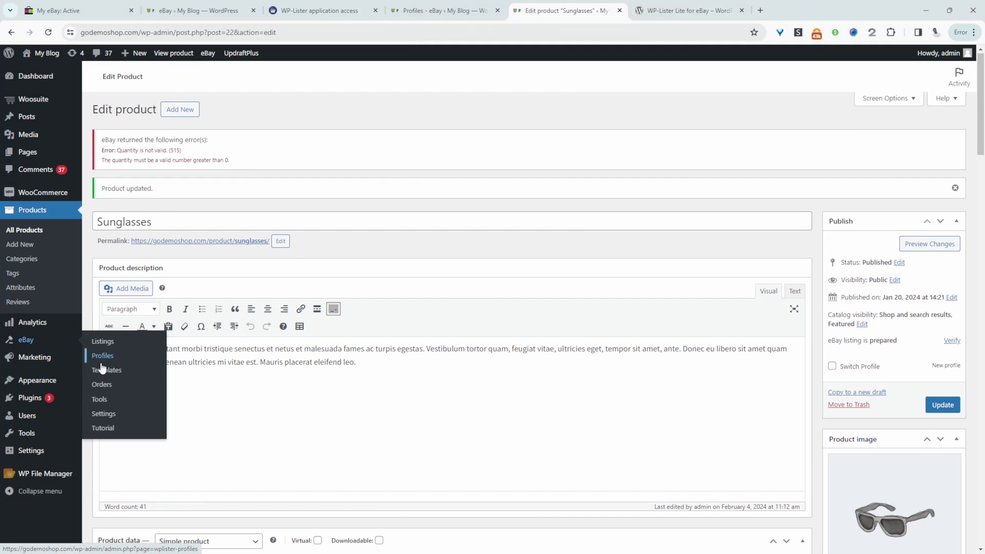
middle_click(105, 341)
key(ctrl+Tab)
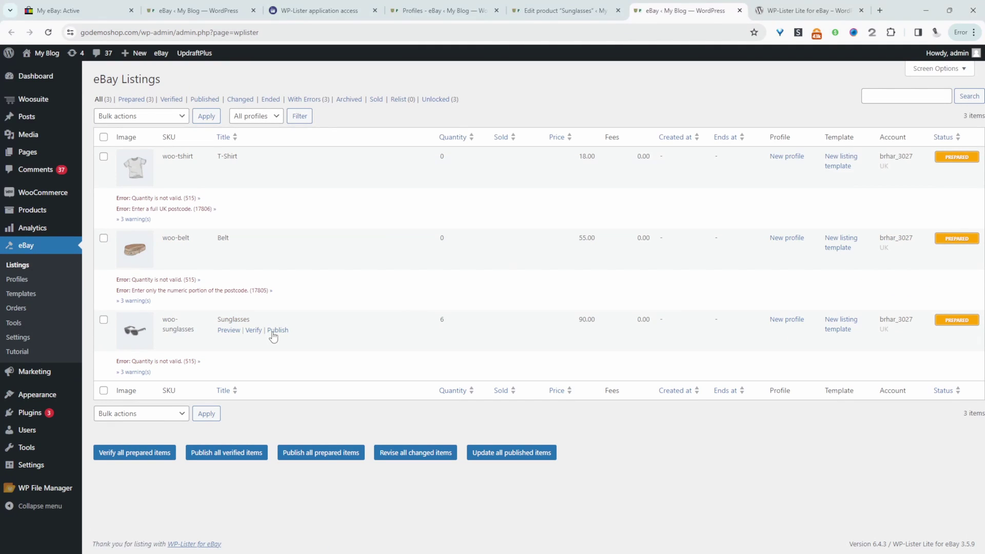
click(272, 331)
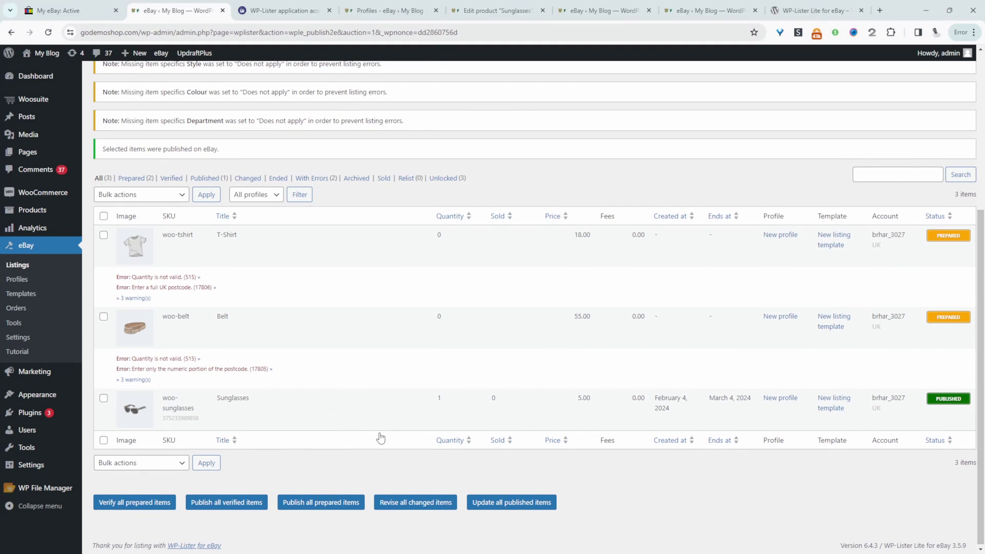
mouse_move(280, 426)
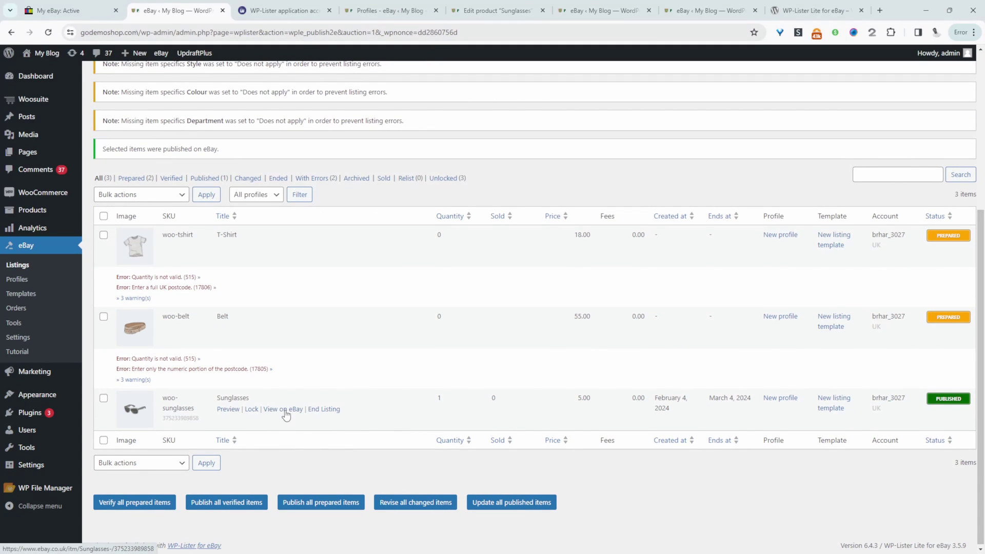
- View the live £5.00 Sunglasses eBay listing and scroll through its Shipping, Payment and Service description
click(284, 409)
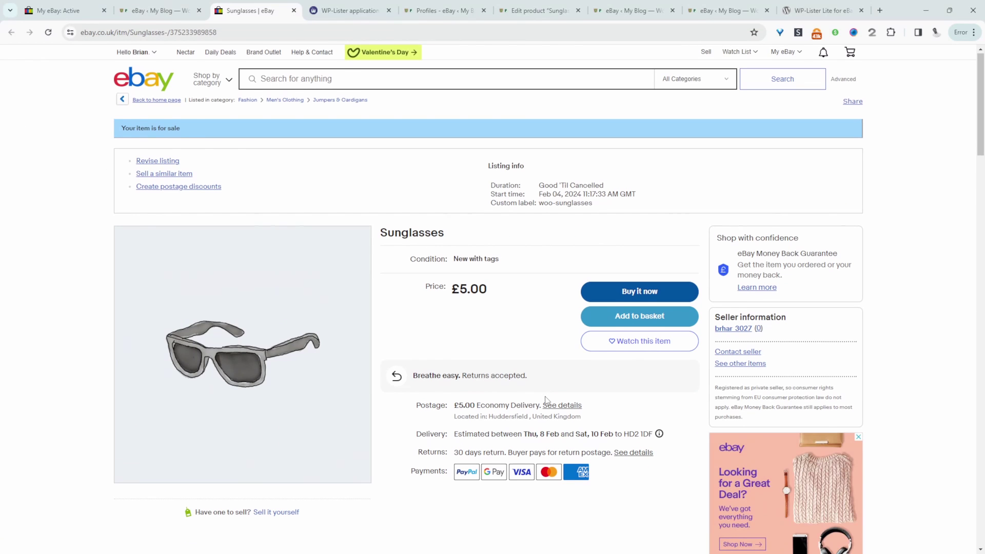
scroll(419, 346, down, 15)
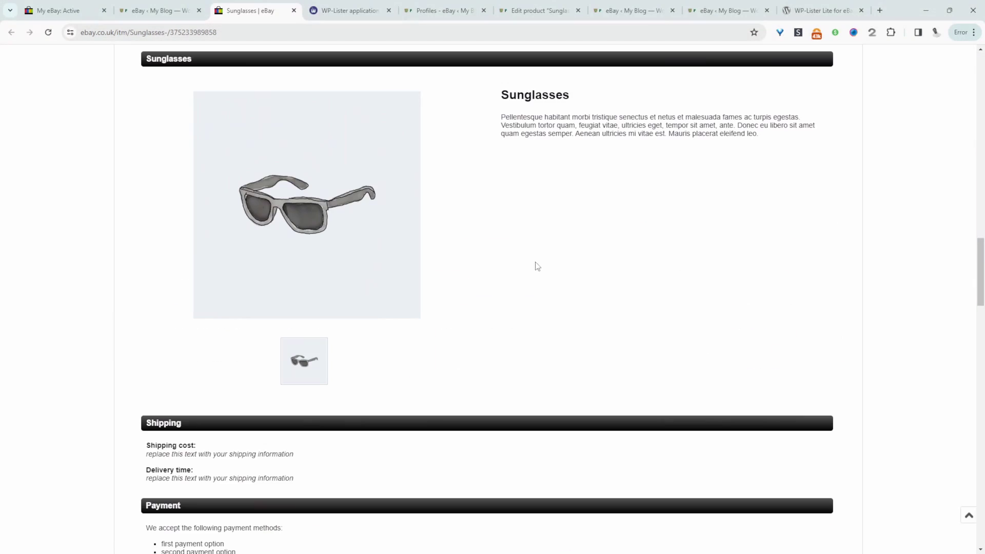
scroll(365, 277, down, 10)
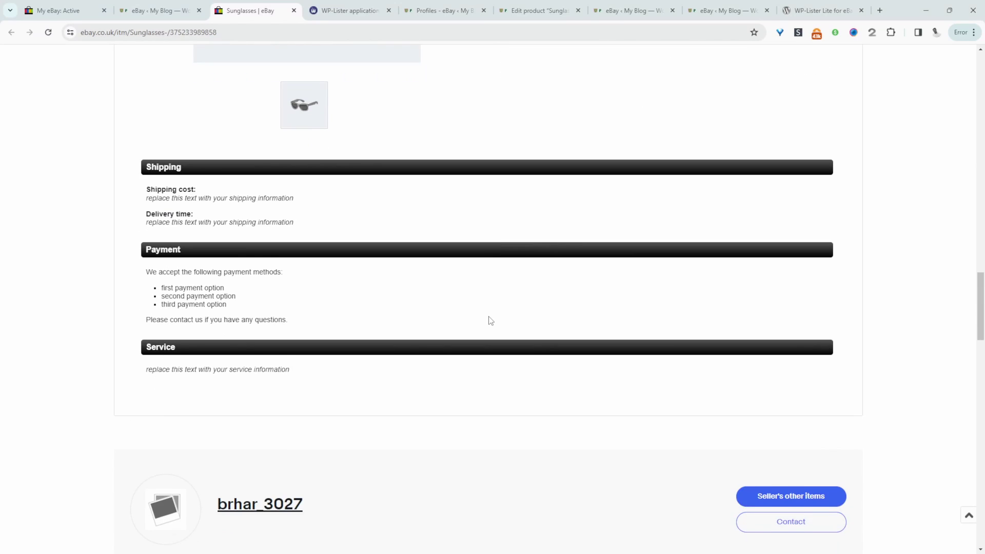
key(Home)
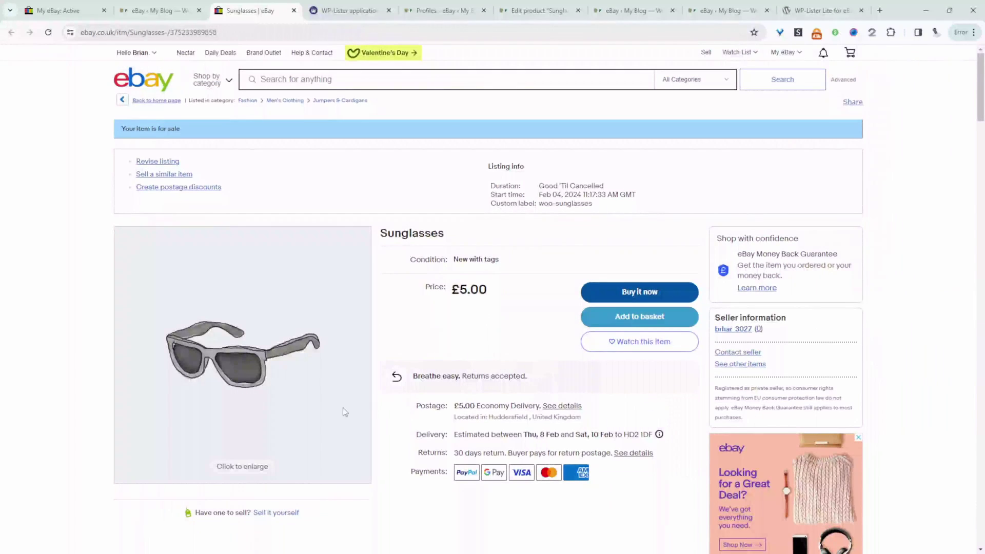